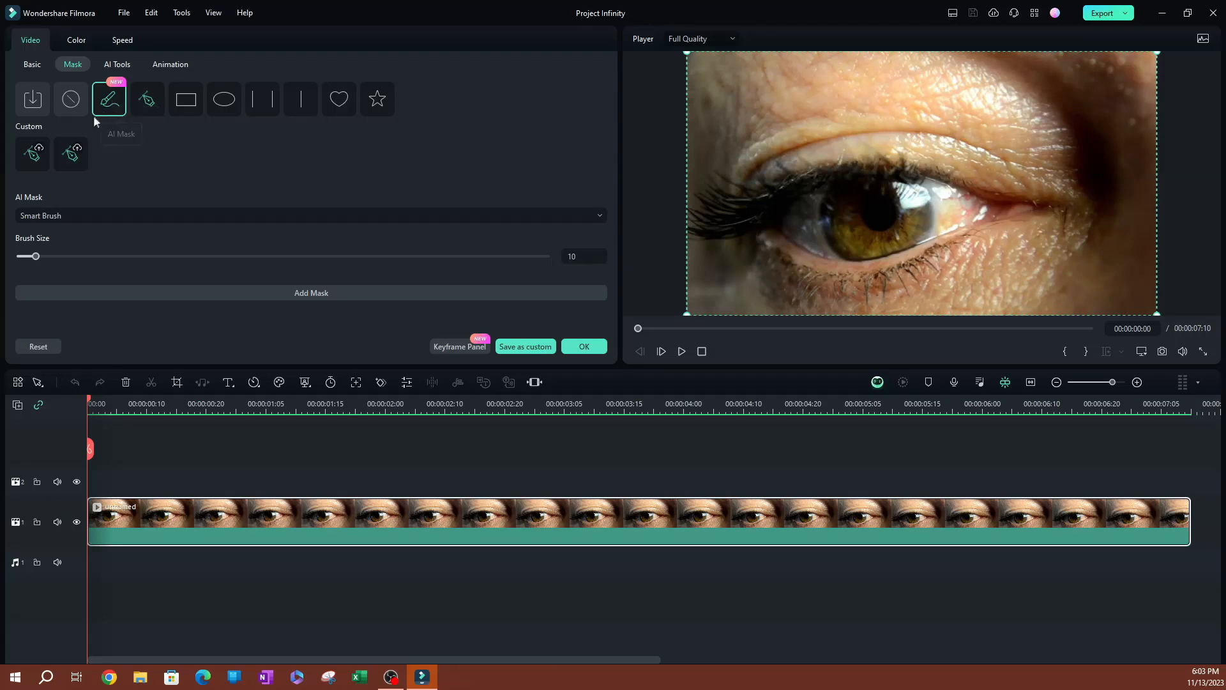
- Paint an AI Smart Brush mask over the eye's iris and pupil with the brush size set to 32
{"action": "left_click", "coordinate": [75, 217]}
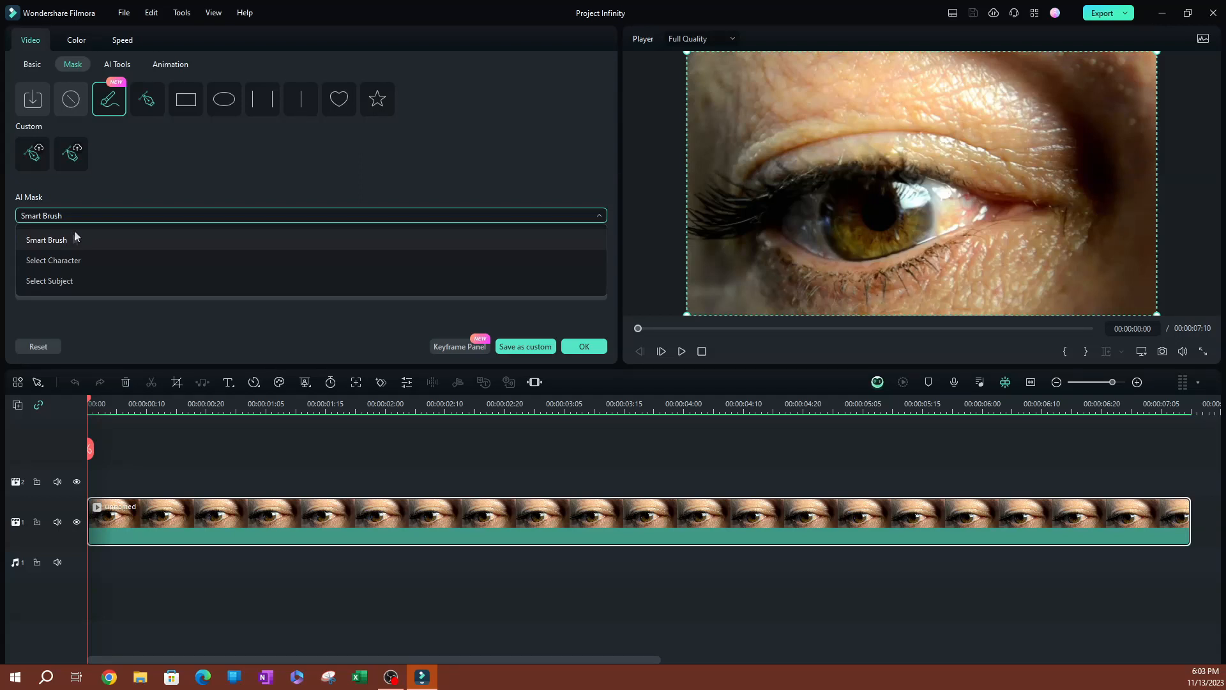
{"action": "left_click", "coordinate": [68, 242]}
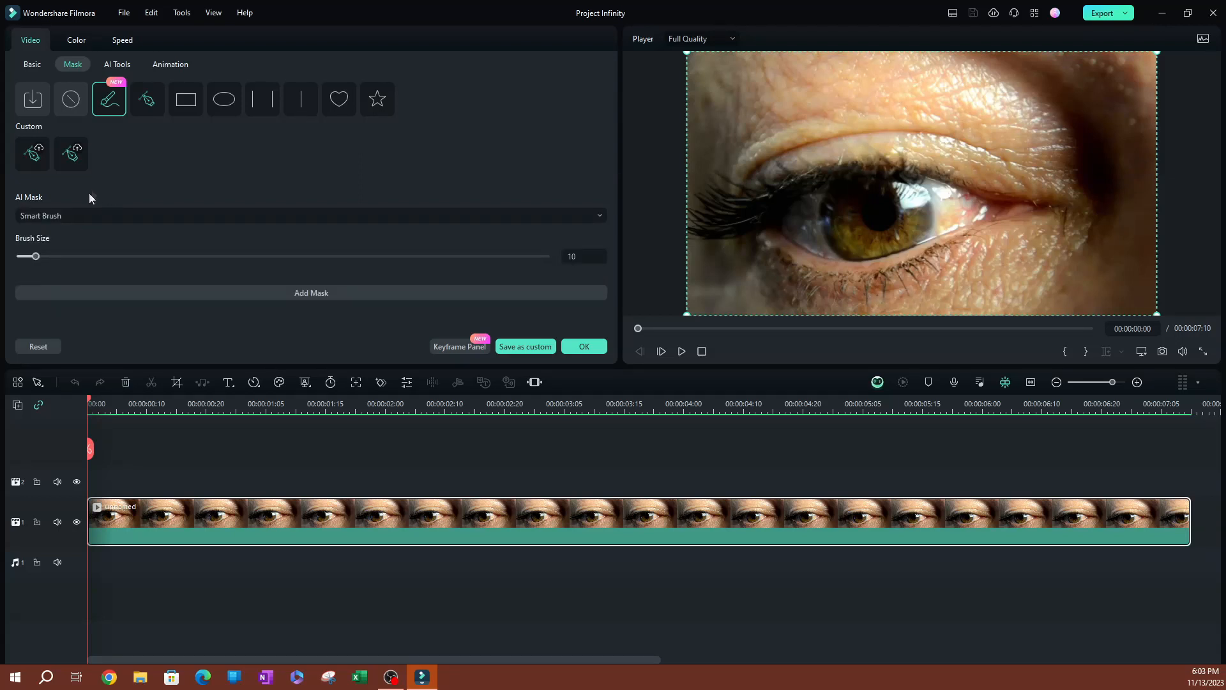
{"action": "left_click_drag", "start_coordinate": [37, 259], "coordinate": [75, 273]}
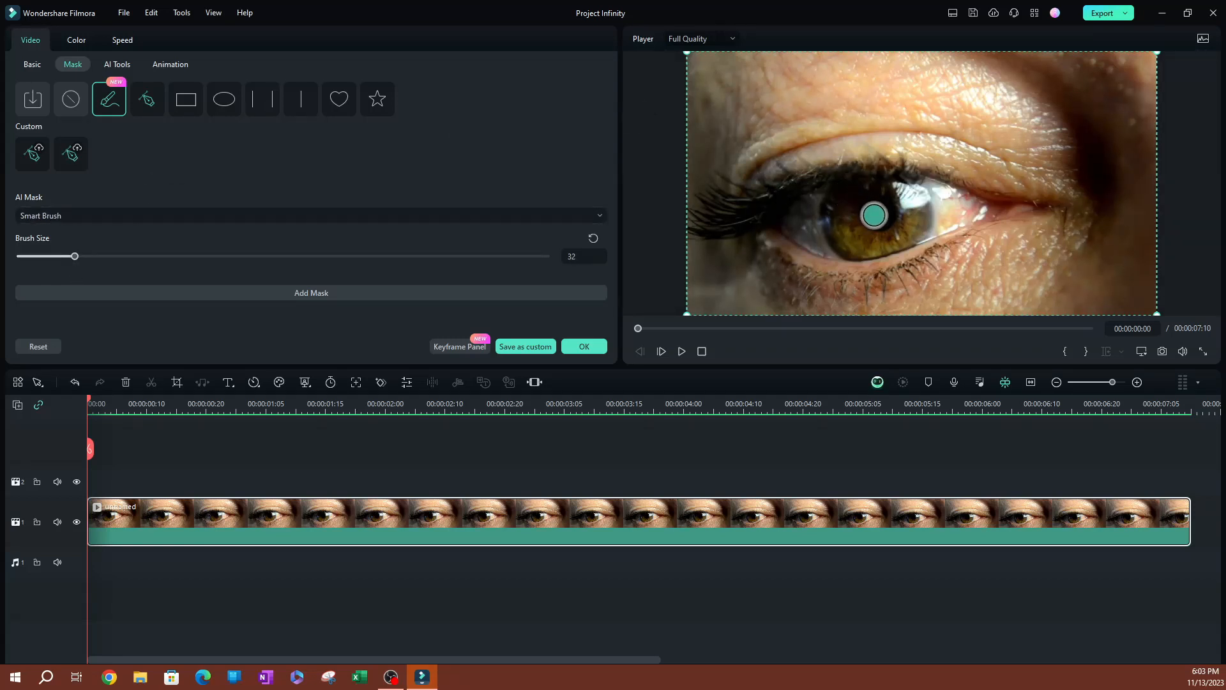
{"action": "mouse_move", "coordinate": [89, 403]}
{"action": "left_mouse_down"}
{"action": "mouse_move", "coordinate": [384, 388]}
{"action": "mouse_move", "coordinate": [18, 403]}
{"action": "mouse_move", "coordinate": [230, 393]}
{"action": "mouse_move", "coordinate": [83, 400]}
{"action": "left_mouse_up"}
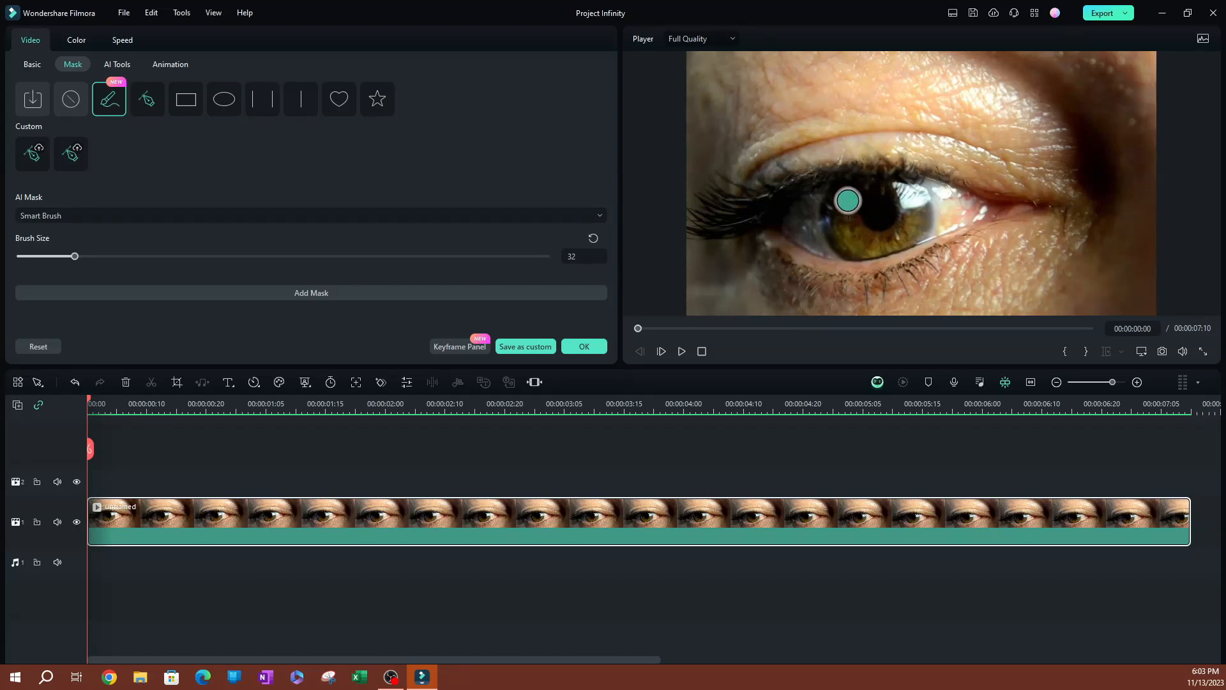
{"action": "mouse_move", "coordinate": [845, 198]}
{"action": "left_mouse_down"}
{"action": "mouse_move", "coordinate": [842, 242]}
{"action": "mouse_move", "coordinate": [868, 251]}
{"action": "mouse_move", "coordinate": [911, 236]}
{"action": "mouse_move", "coordinate": [920, 199]}
{"action": "mouse_move", "coordinate": [847, 194]}
{"action": "mouse_move", "coordinate": [837, 207]}
{"action": "mouse_move", "coordinate": [898, 201]}
{"action": "mouse_move", "coordinate": [887, 225]}
{"action": "mouse_move", "coordinate": [904, 213]}
{"action": "mouse_move", "coordinate": [860, 227]}
{"action": "mouse_move", "coordinate": [862, 205]}
{"action": "mouse_move", "coordinate": [862, 232]}
{"action": "mouse_move", "coordinate": [842, 214]}
{"action": "mouse_move", "coordinate": [849, 246]}
{"action": "mouse_move", "coordinate": [835, 225]}
{"action": "mouse_move", "coordinate": [836, 235]}
{"action": "mouse_move", "coordinate": [850, 249]}
{"action": "mouse_move", "coordinate": [835, 208]}
{"action": "mouse_move", "coordinate": [834, 230]}
{"action": "mouse_move", "coordinate": [843, 195]}
{"action": "mouse_move", "coordinate": [926, 210]}
{"action": "mouse_move", "coordinate": [912, 234]}
{"action": "mouse_move", "coordinate": [856, 227]}
{"action": "mouse_move", "coordinate": [836, 206]}
{"action": "left_mouse_up"}
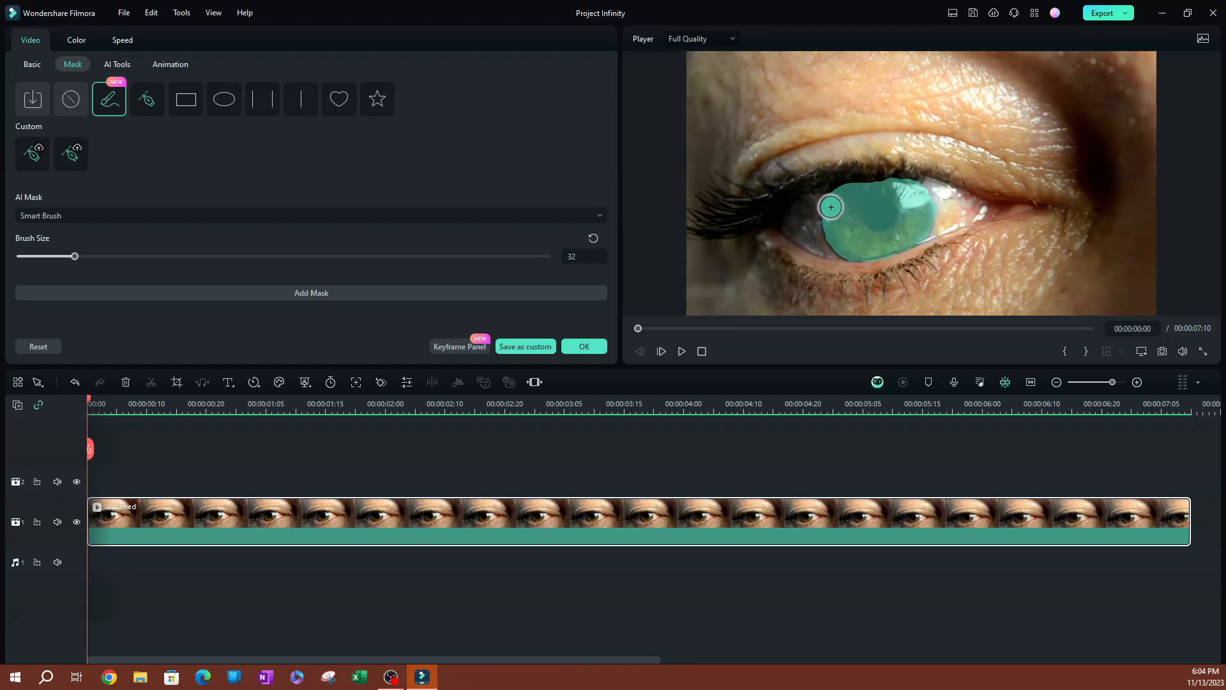
{"action": "mouse_move", "coordinate": [833, 209]}
{"action": "left_mouse_down"}
{"action": "mouse_move", "coordinate": [835, 239]}
{"action": "mouse_move", "coordinate": [856, 252]}
{"action": "left_mouse_up"}
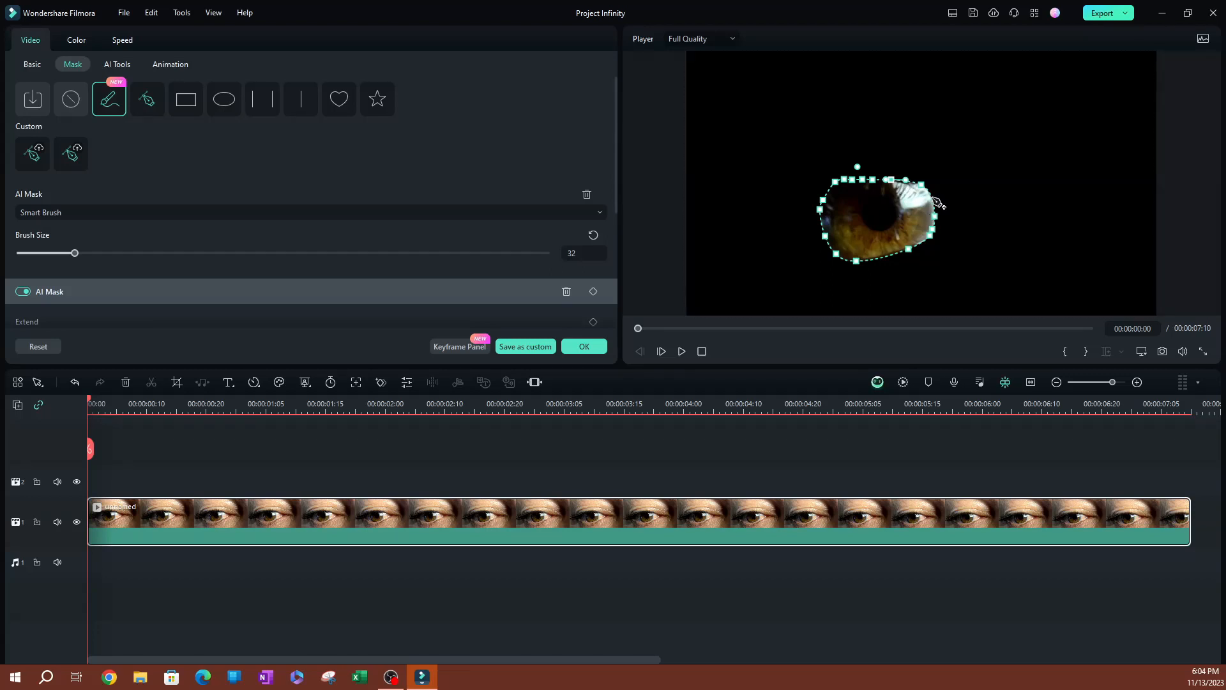
- Add path points to the mask outline at the iris's upper-right edge and along its lower edge
{"action": "left_click", "coordinate": [934, 200]}
{"action": "left_click", "coordinate": [888, 258]}
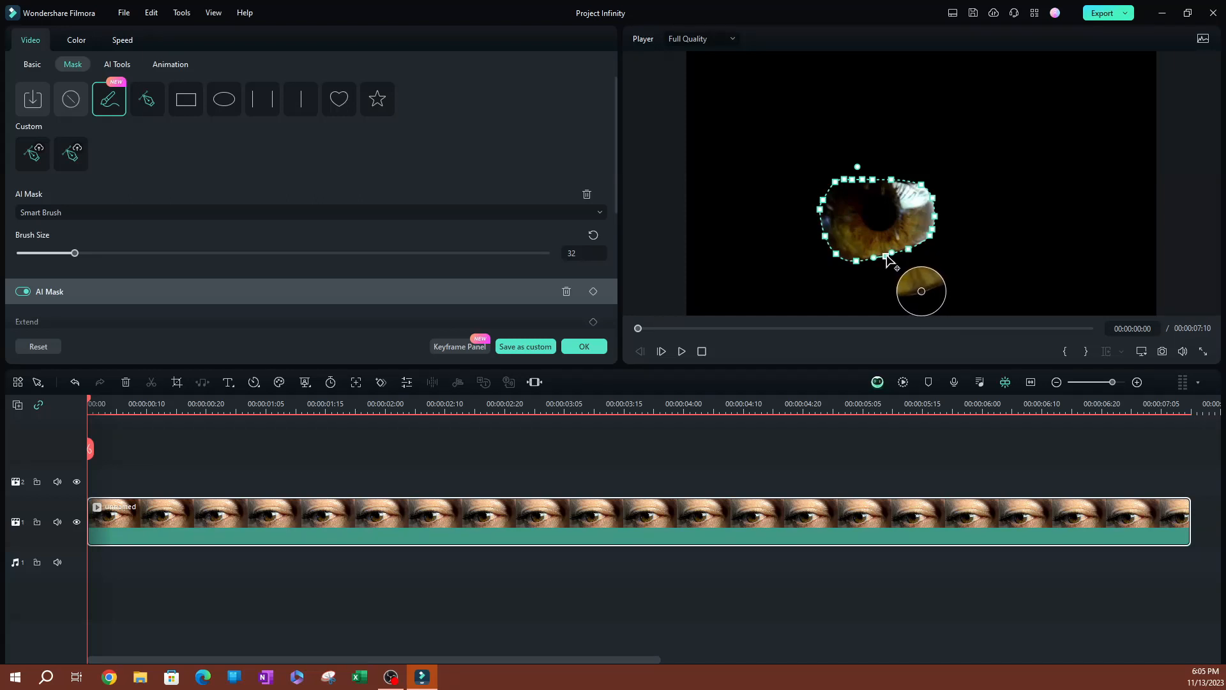
{"action": "left_click", "coordinate": [888, 256]}
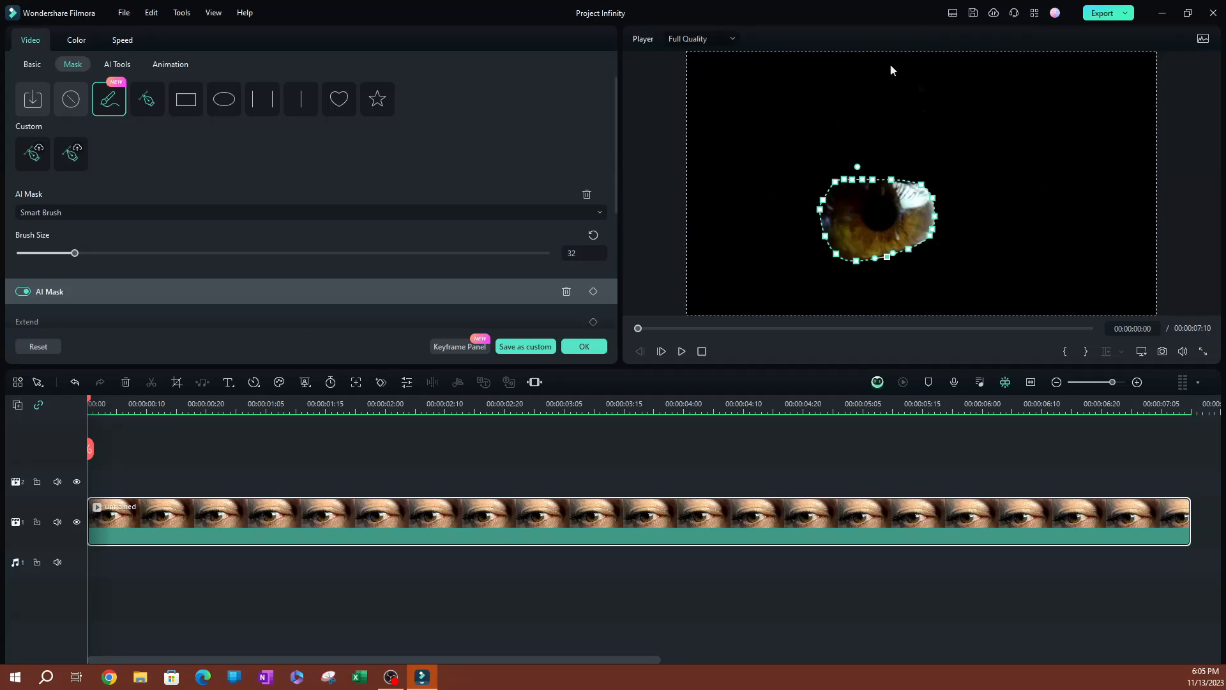
- Invert the AI mask so the iris is cut out, and scrub the start of the clip to check it
{"action": "left_click_drag", "start_coordinate": [616, 186], "coordinate": [620, 312]}
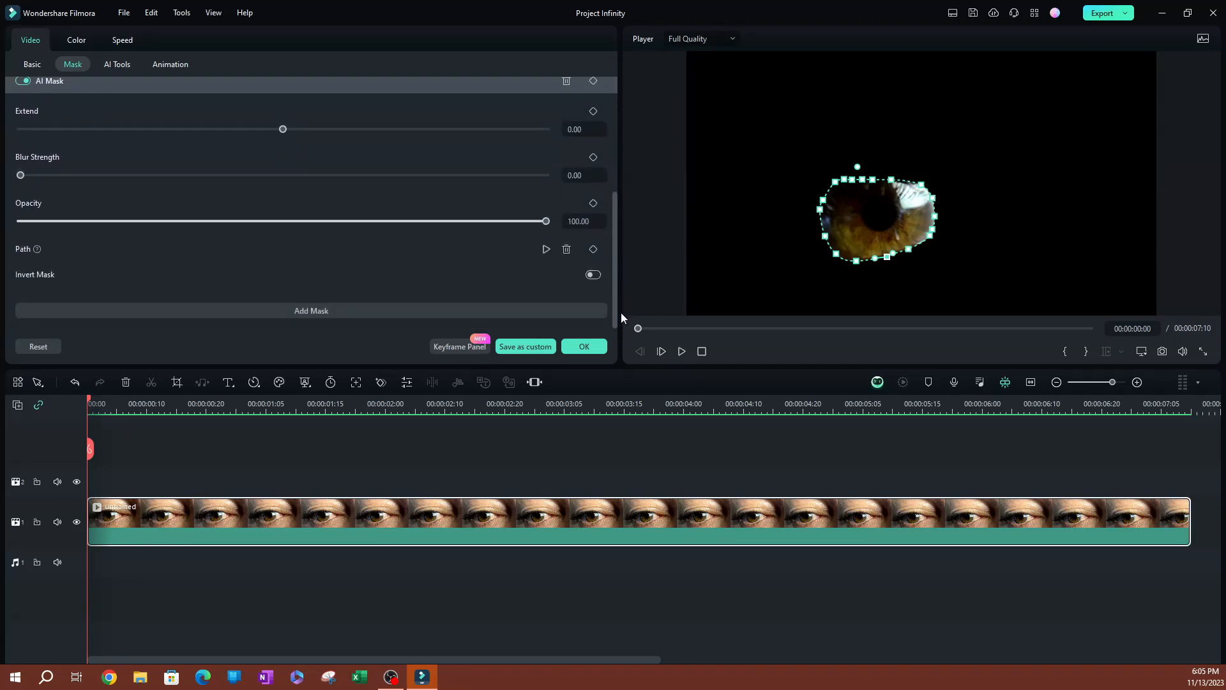
{"action": "left_click", "coordinate": [594, 275]}
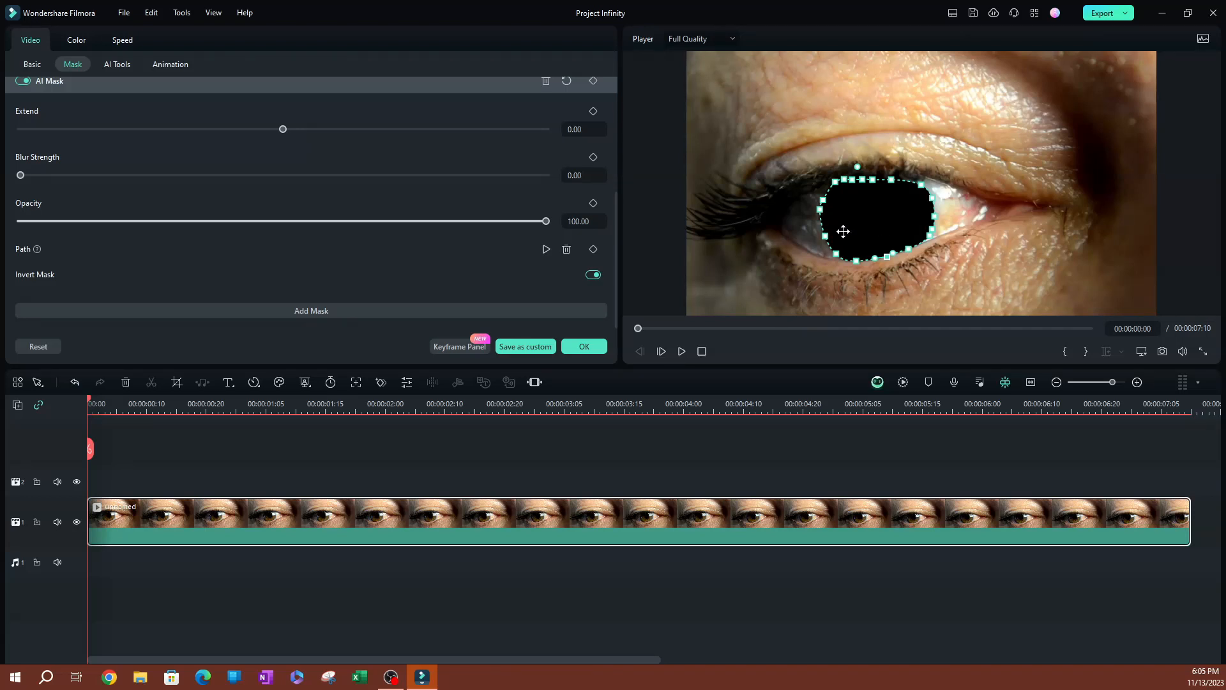
{"action": "left_click", "coordinate": [158, 404]}
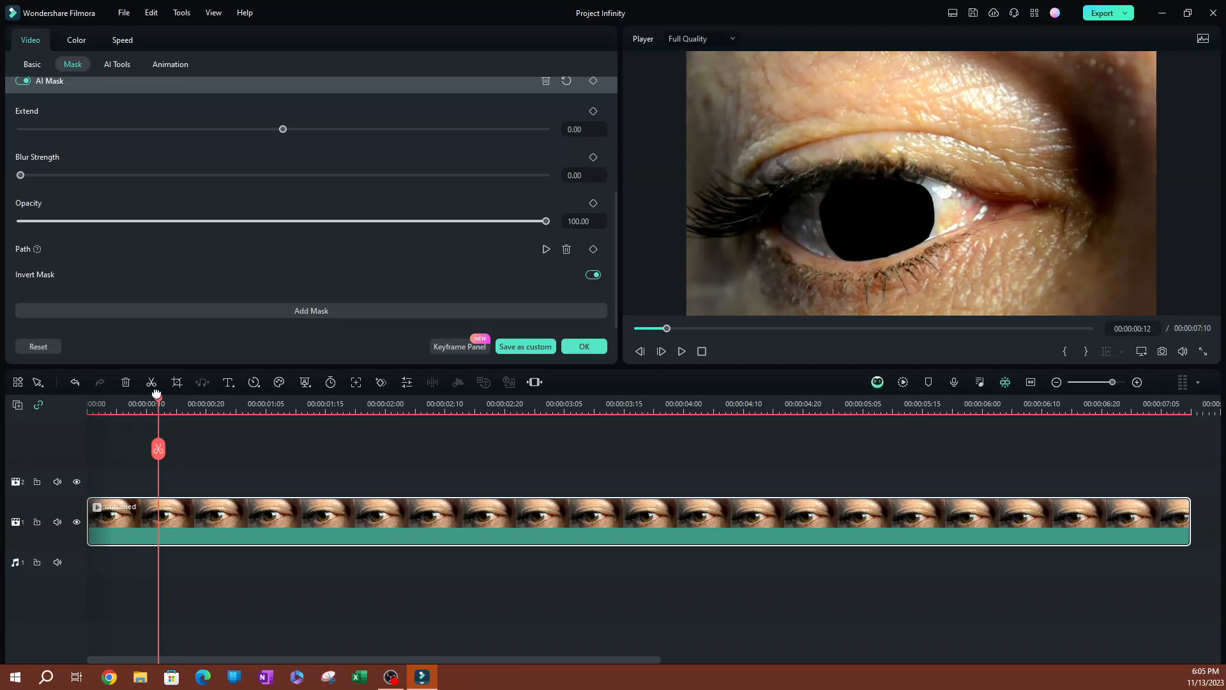
{"action": "left_click_drag", "start_coordinate": [160, 401], "coordinate": [89, 405]}
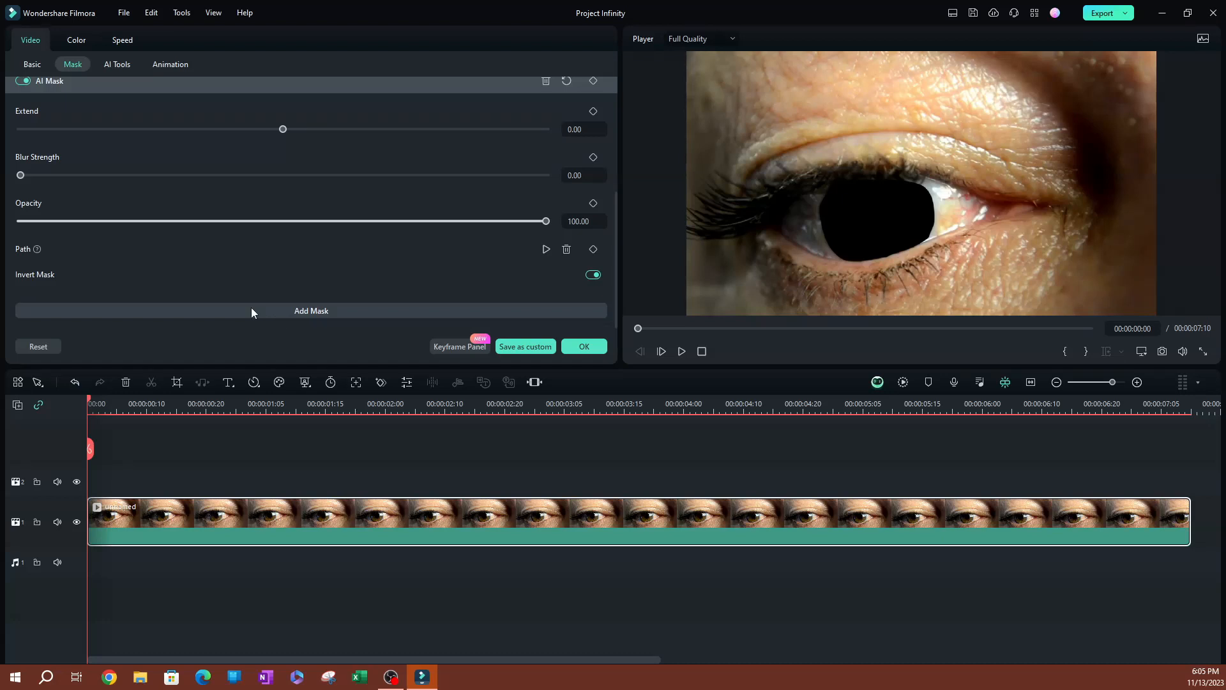
- Track the mask's path through the whole eye clip, play back the result and return to the clip's start
{"action": "left_click", "coordinate": [546, 250]}
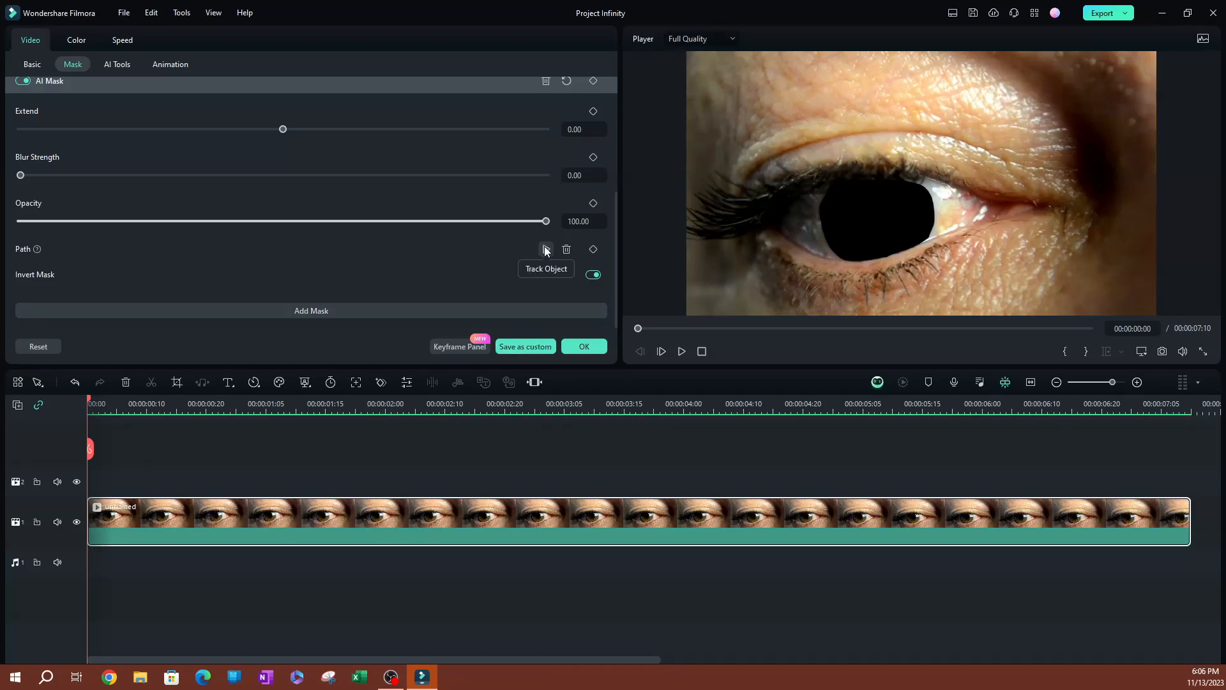
{"action": "left_click", "coordinate": [546, 250]}
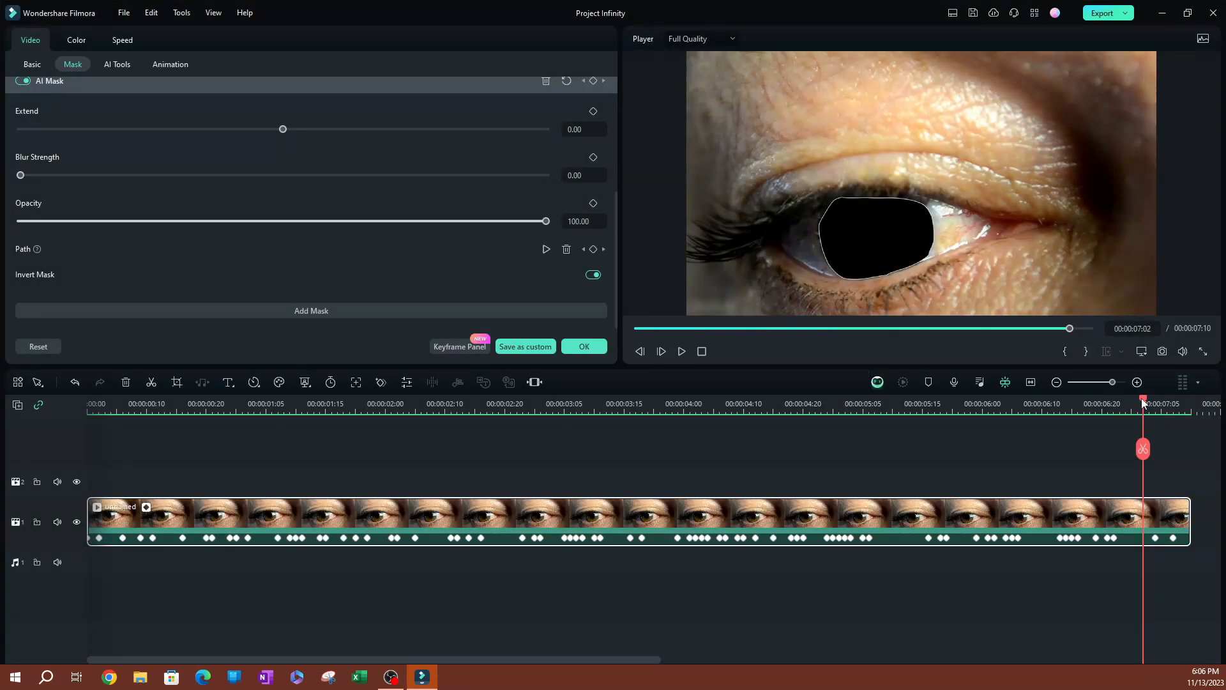
{"action": "left_click_drag", "start_coordinate": [1143, 401], "coordinate": [89, 404]}
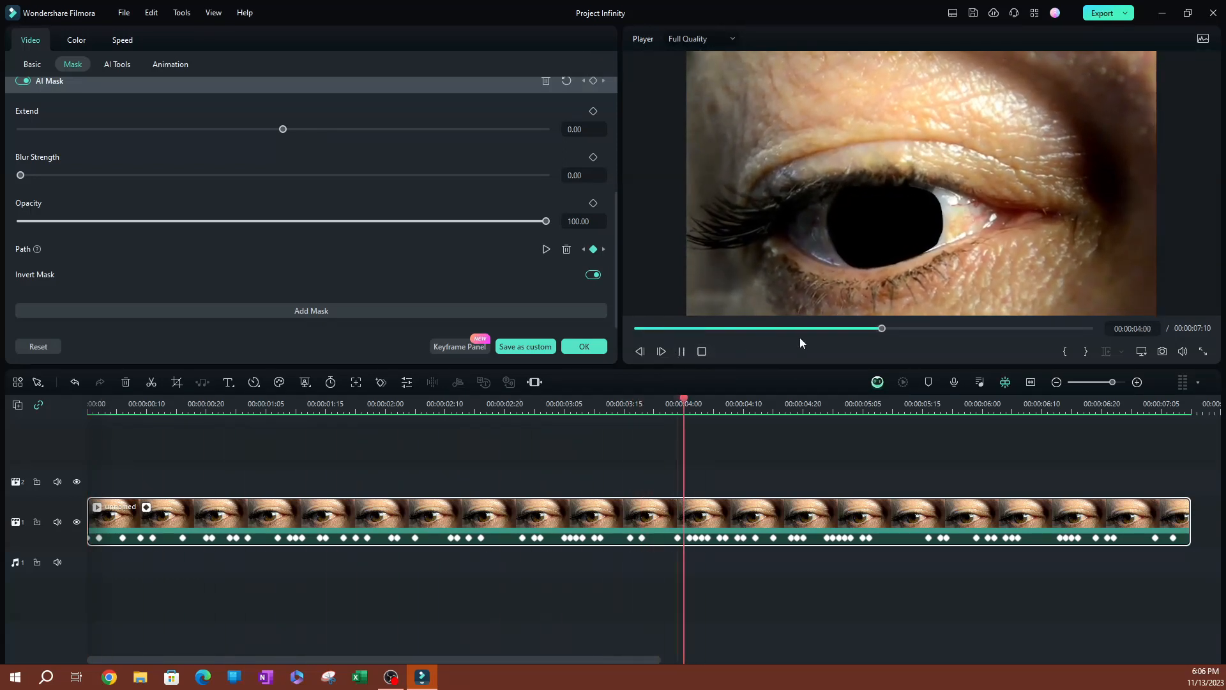
{"action": "key", "text": "space"}
{"action": "left_click_drag", "start_coordinate": [751, 401], "coordinate": [60, 422]}
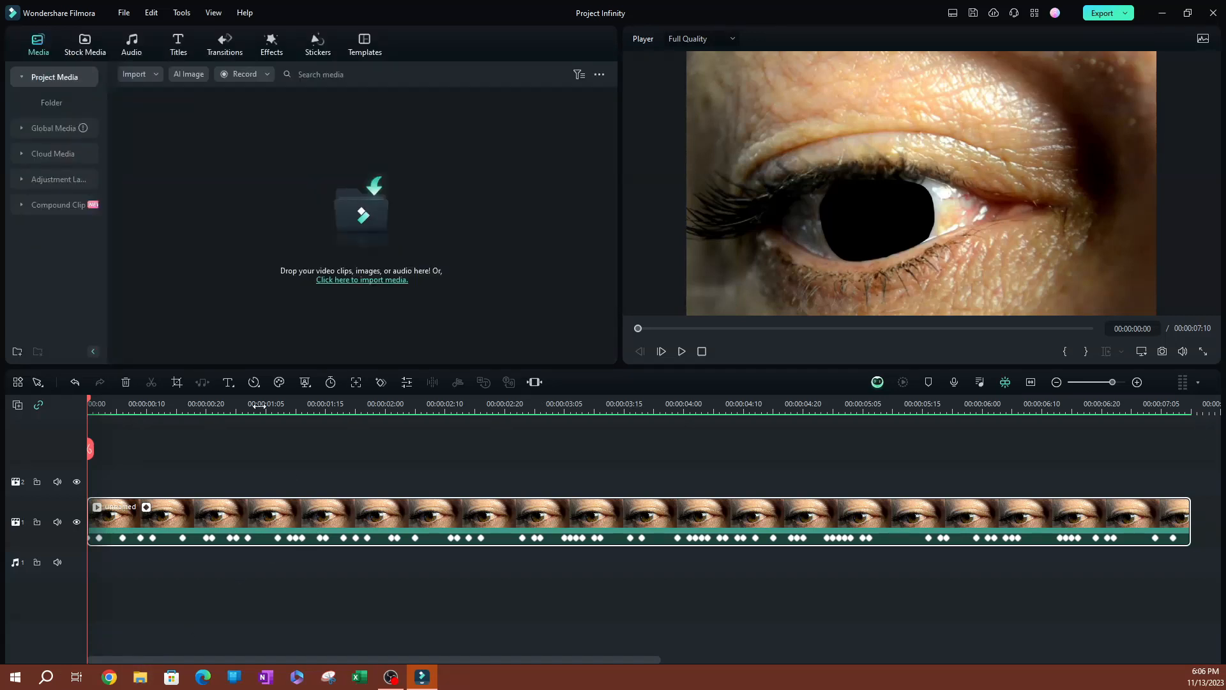
- Search the Pexels partner stock videos for "drone"
{"action": "left_click", "coordinate": [89, 50]}
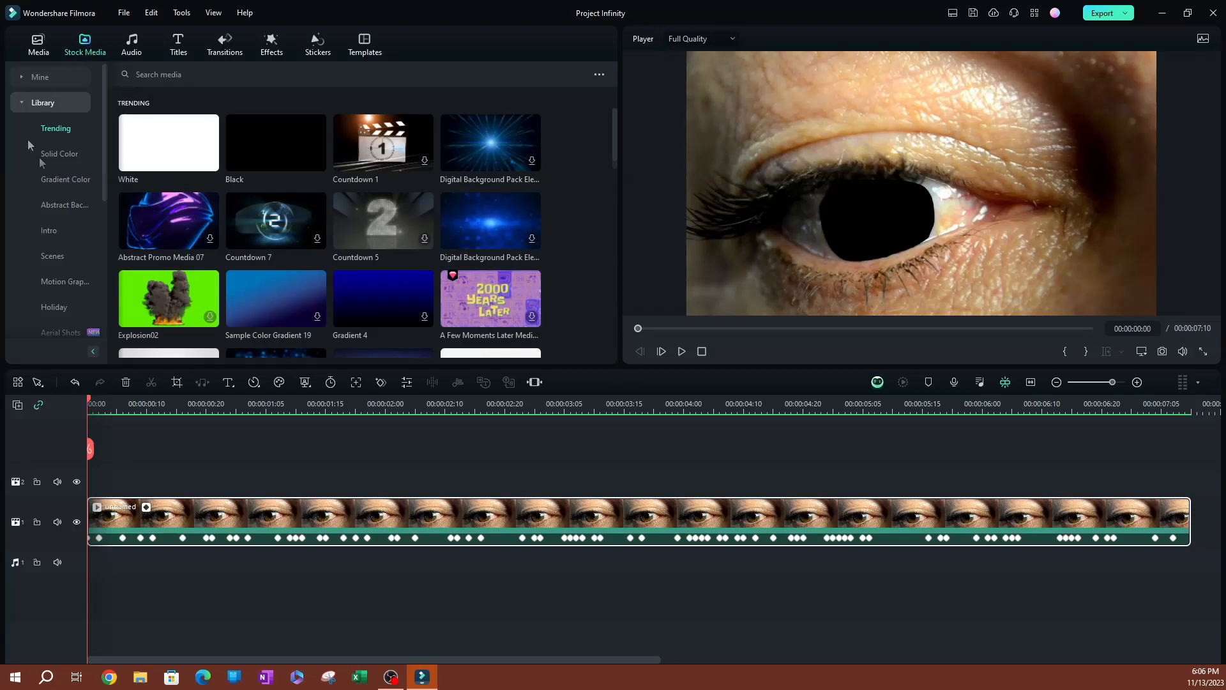
{"action": "left_click", "coordinate": [18, 102]}
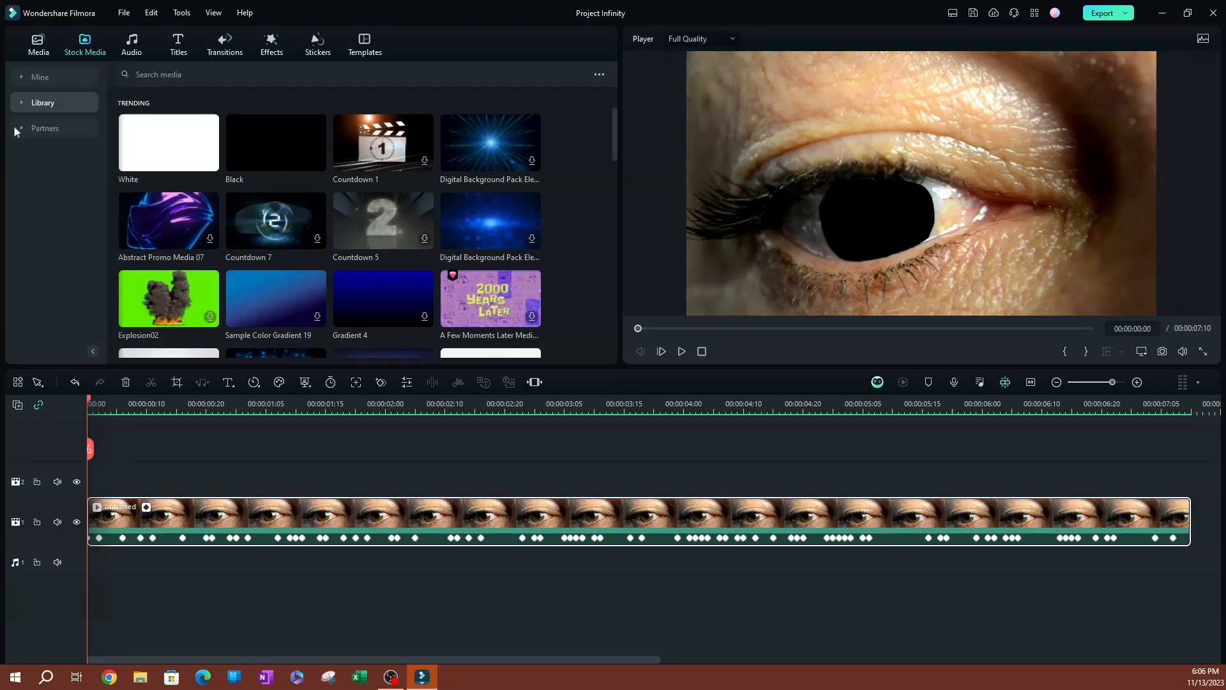
{"action": "left_click", "coordinate": [21, 130]}
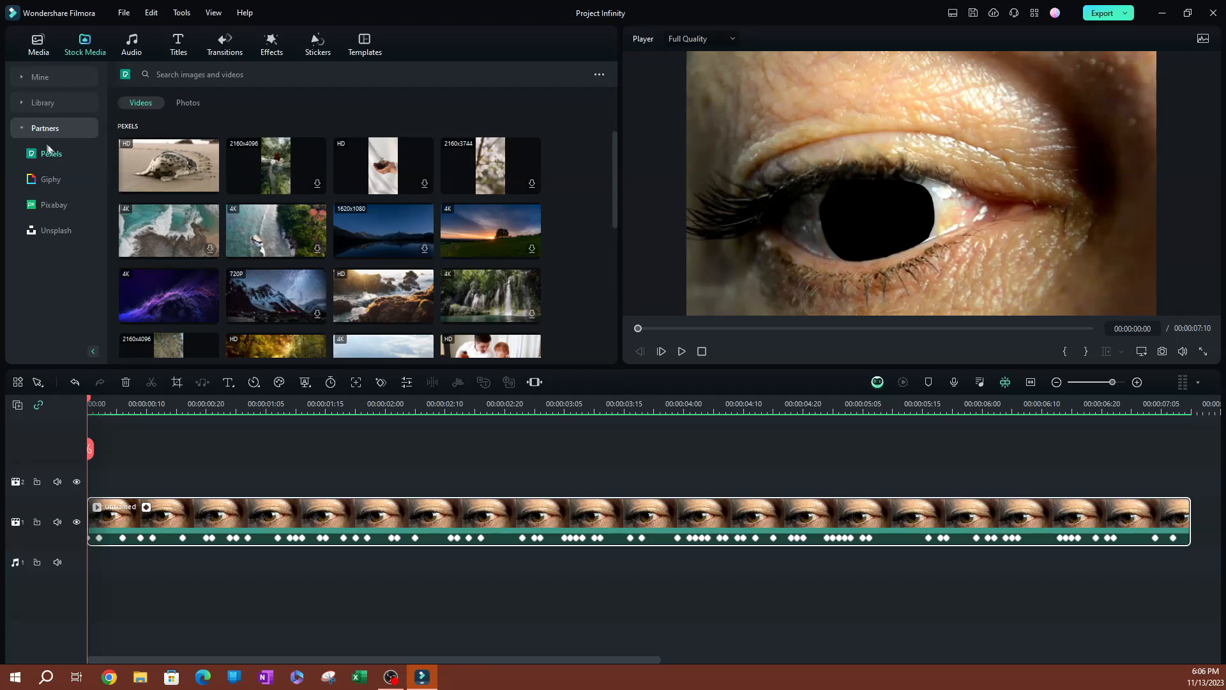
{"action": "left_click", "coordinate": [217, 73]}
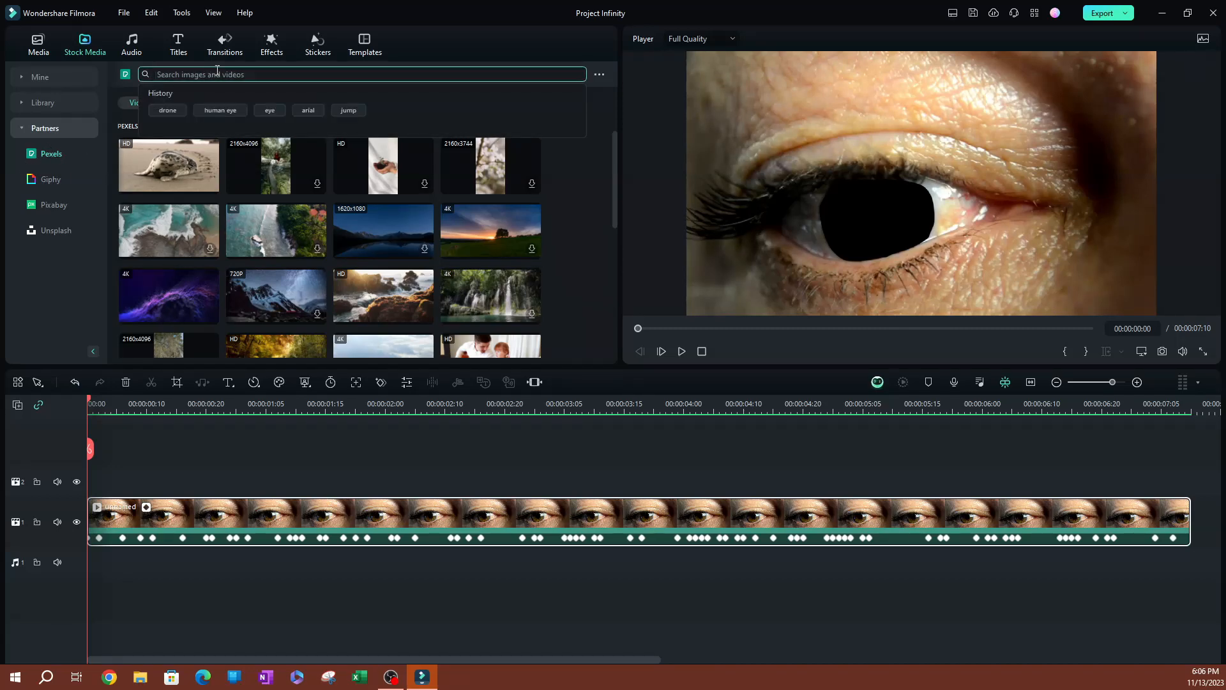
{"action": "left_click", "coordinate": [167, 110]}
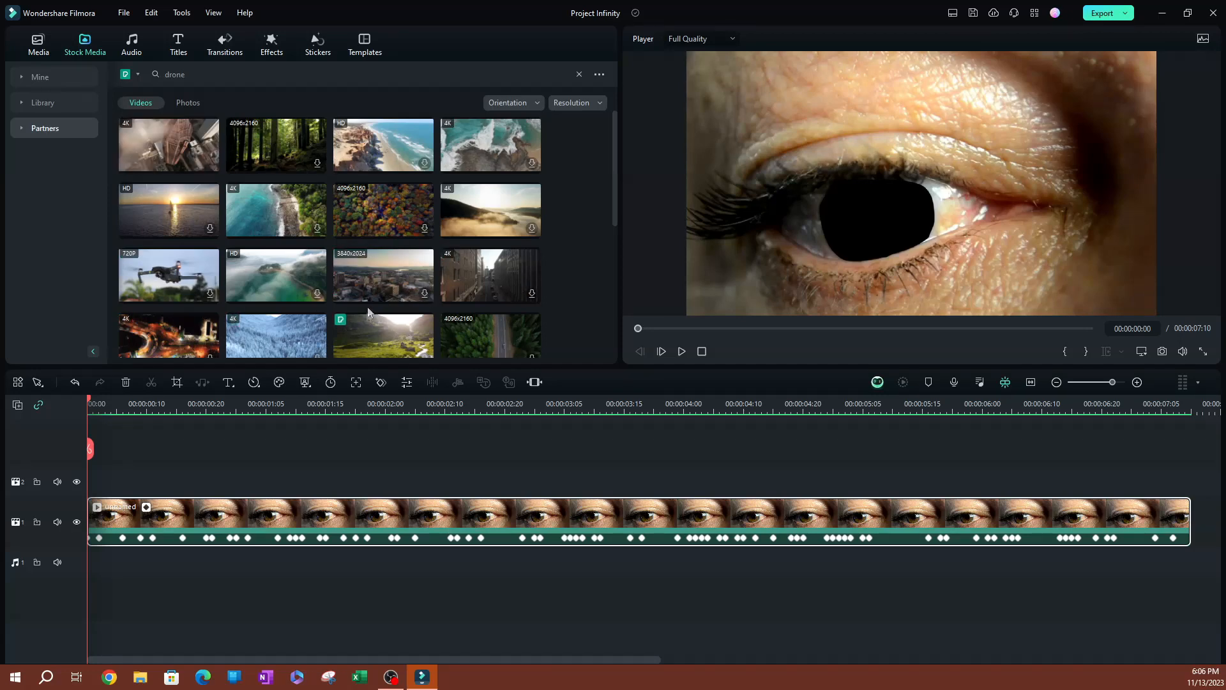
- Browse the drone footage and preview the night-time road and waterfront city skyline clips
{"action": "scroll", "coordinate": [371, 300], "scroll_direction": "down", "scroll_amount": 5}
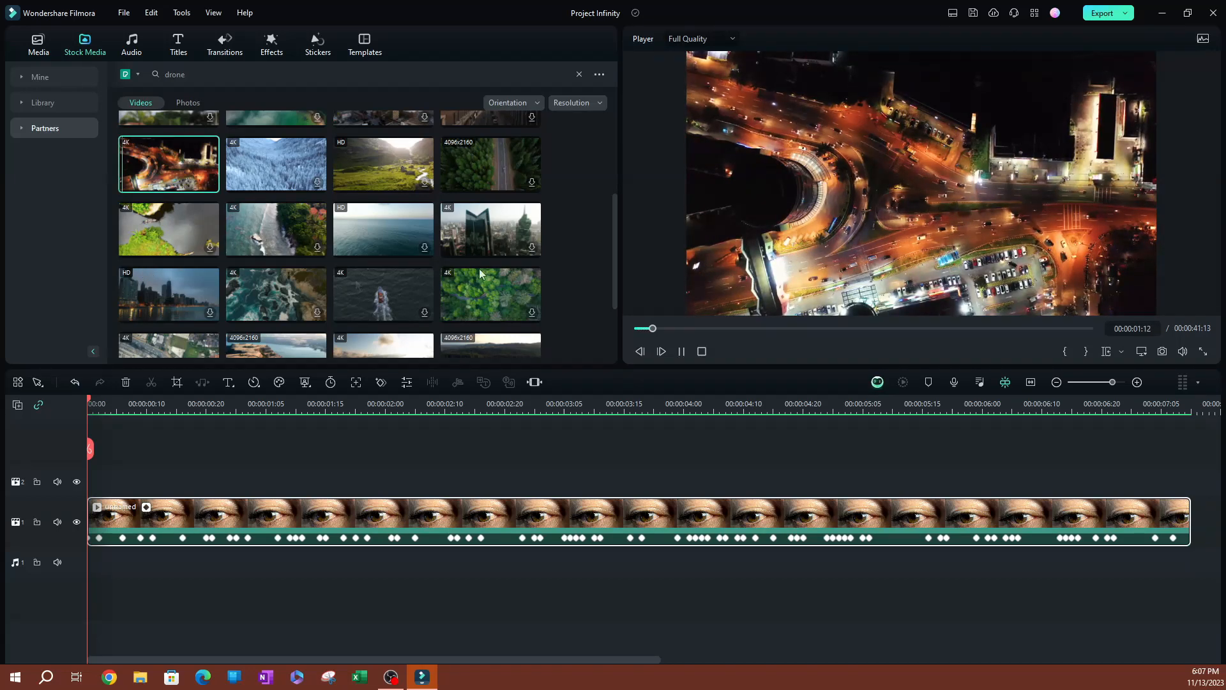
{"action": "left_click", "coordinate": [170, 303]}
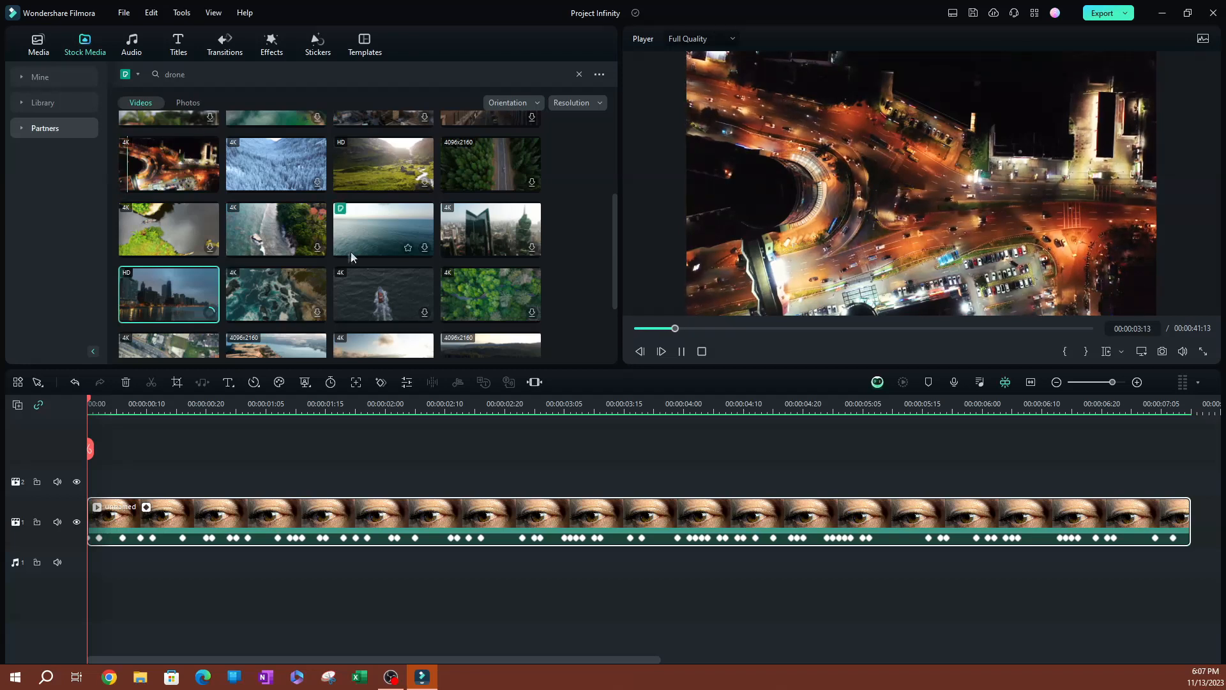
{"action": "scroll", "coordinate": [346, 258], "scroll_direction": "down", "scroll_amount": 1}
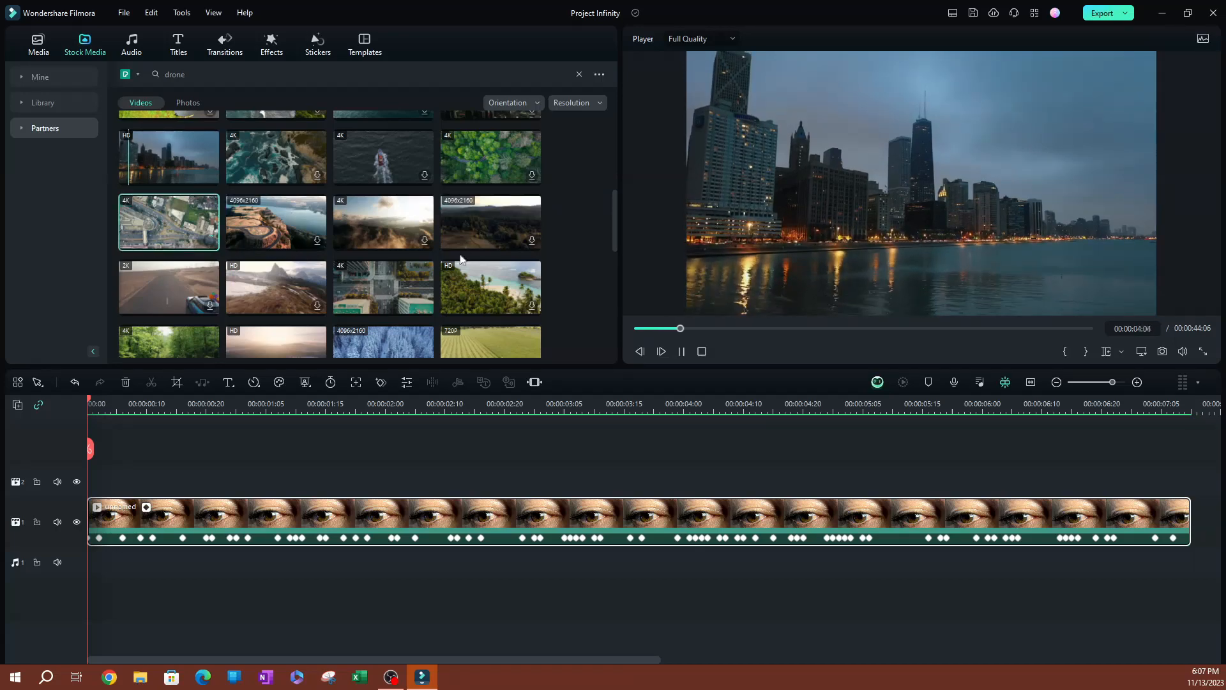
{"action": "scroll", "coordinate": [447, 256], "scroll_direction": "down", "scroll_amount": 5}
{"action": "scroll", "coordinate": [446, 263], "scroll_direction": "up", "scroll_amount": 10}
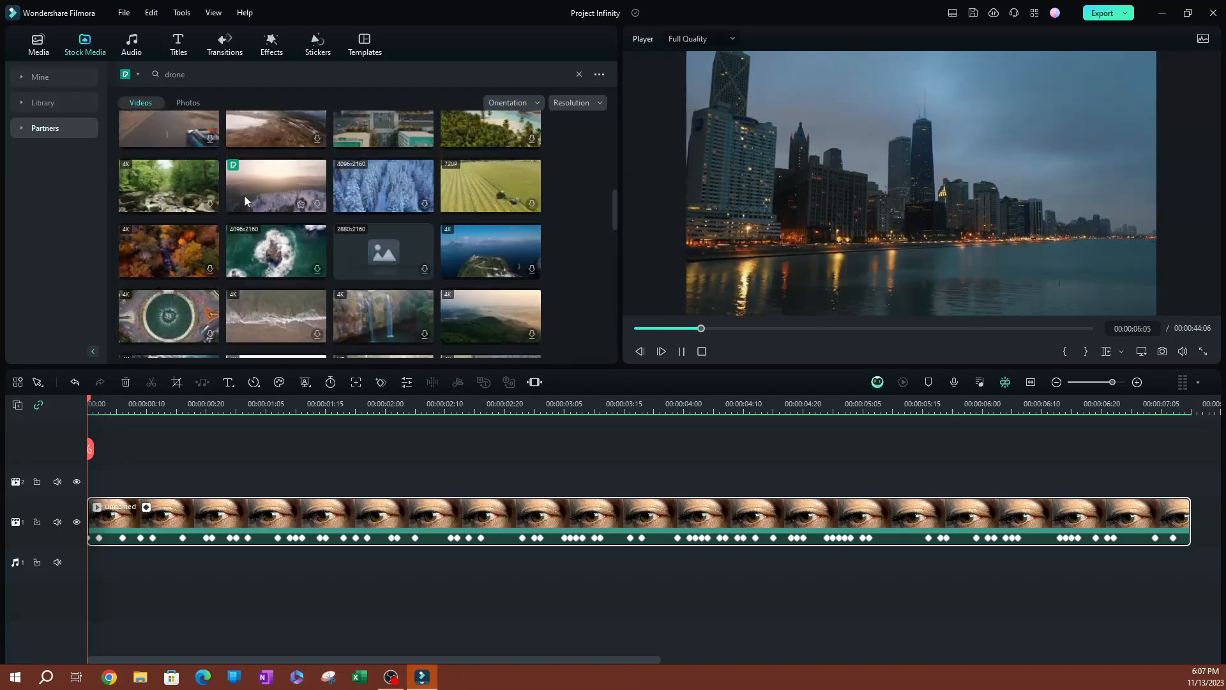
- Search the Pexels stock videos for "arial" and look through the footage
{"action": "left_click_drag", "start_coordinate": [238, 75], "coordinate": [138, 75]}
{"action": "type", "text": "arial"}
{"action": "key", "text": "Return"}
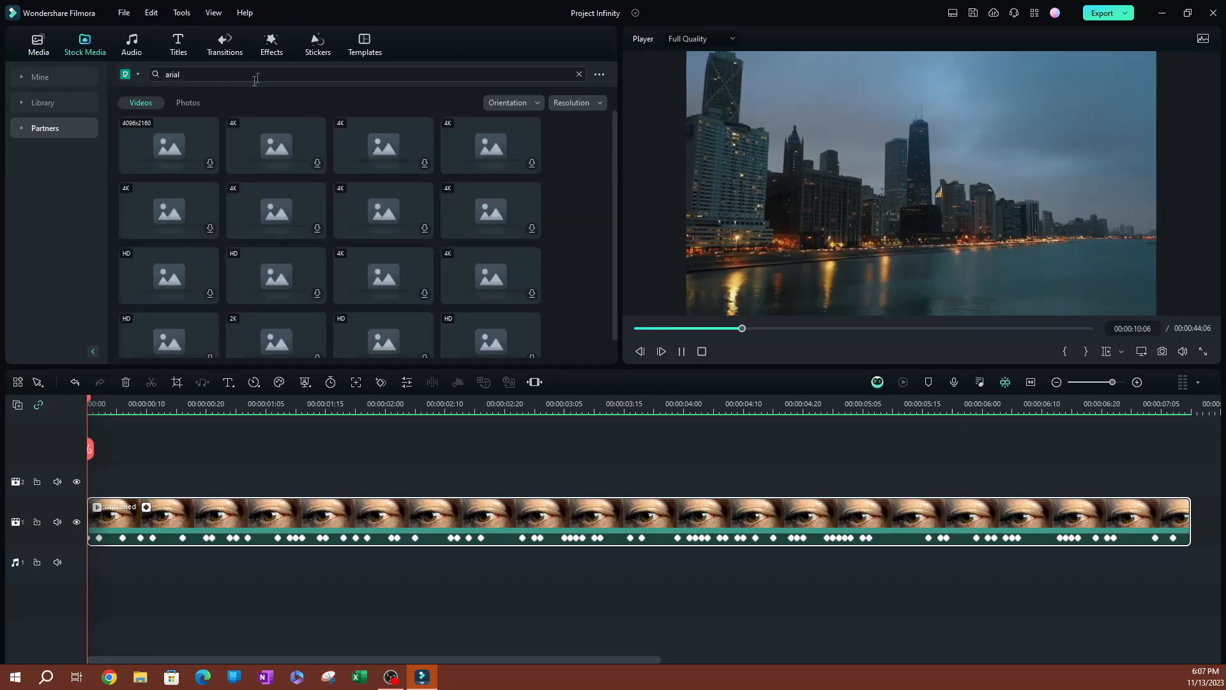
{"action": "scroll", "coordinate": [386, 200], "scroll_direction": "down", "scroll_amount": 1}
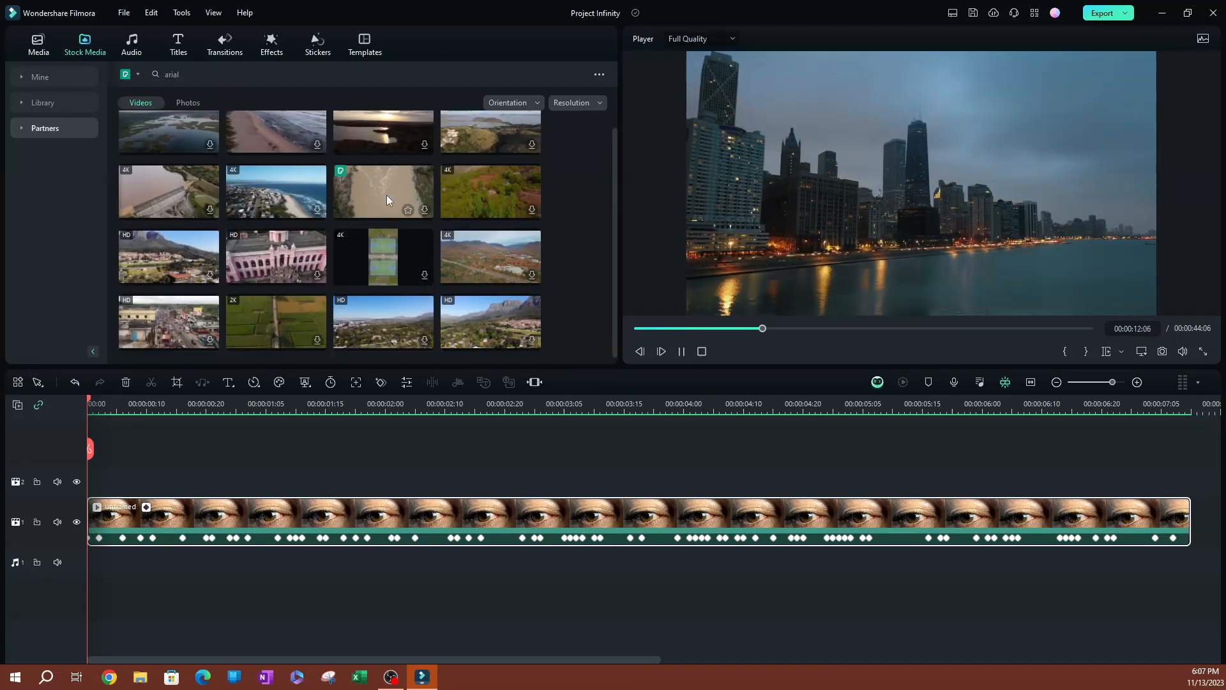
- Open the downloaded stock media and preview the aerial clip of the skyscraper
{"action": "left_click", "coordinate": [24, 78]}
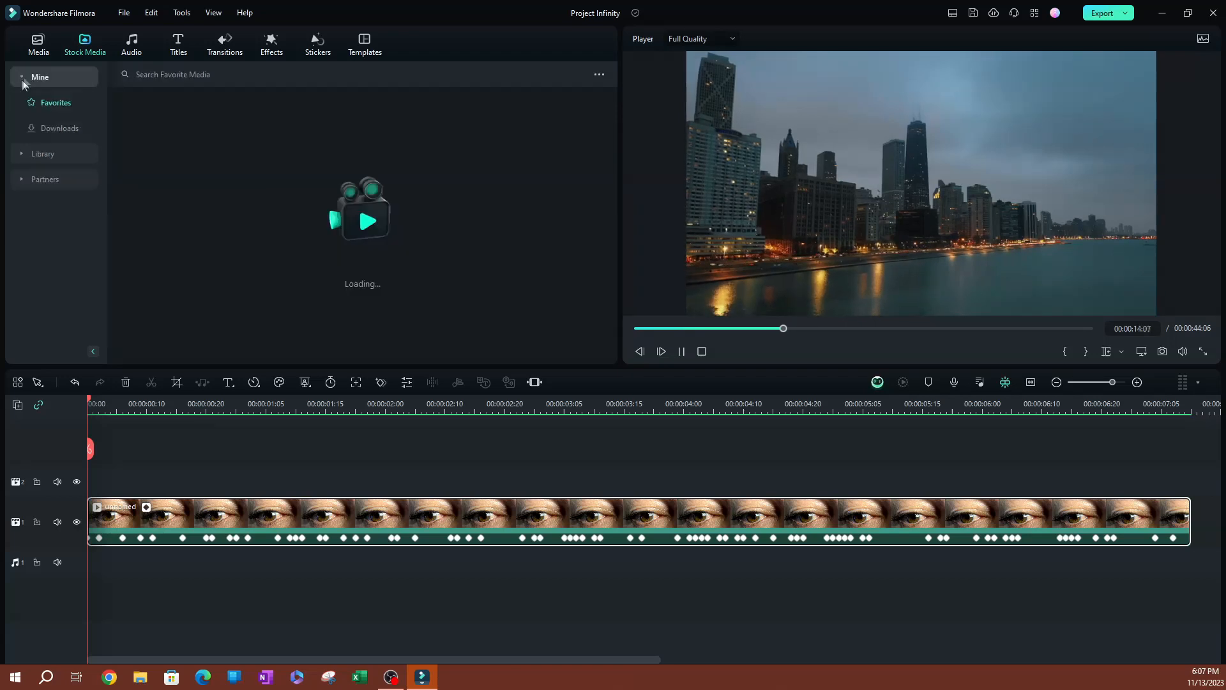
{"action": "left_click", "coordinate": [47, 128]}
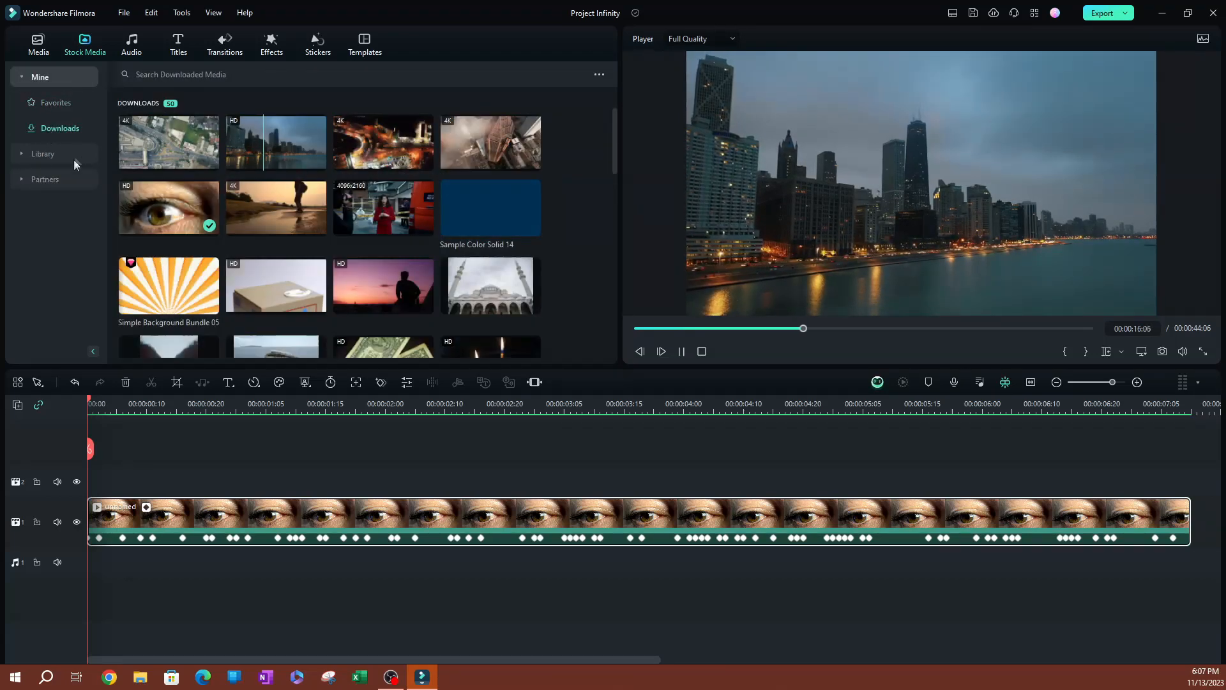
{"action": "left_click", "coordinate": [502, 146]}
{"action": "key", "text": "space"}
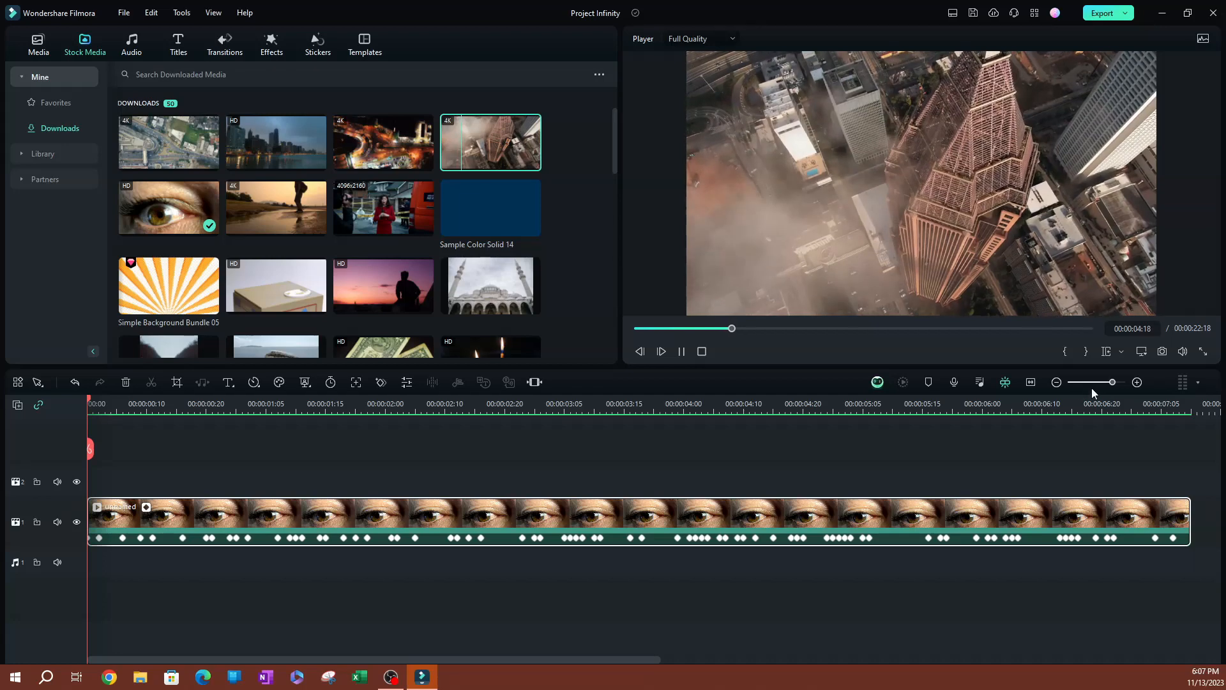
- Add the aerial skyscraper clip to video track 1 behind the eye clip, keeping the project settings of 1920 x 1080 25fps
{"action": "left_click_drag", "start_coordinate": [1114, 385], "coordinate": [1094, 391]}
{"action": "left_click_drag", "start_coordinate": [451, 125], "coordinate": [242, 559]}
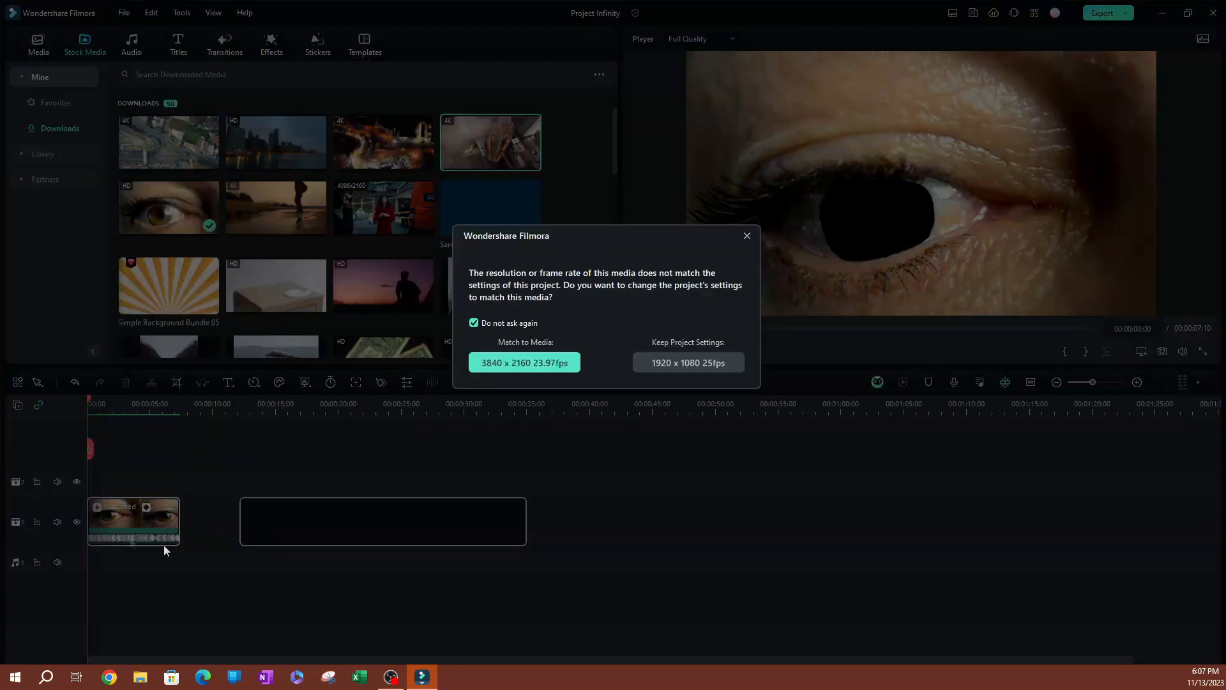
{"action": "left_click", "coordinate": [706, 363]}
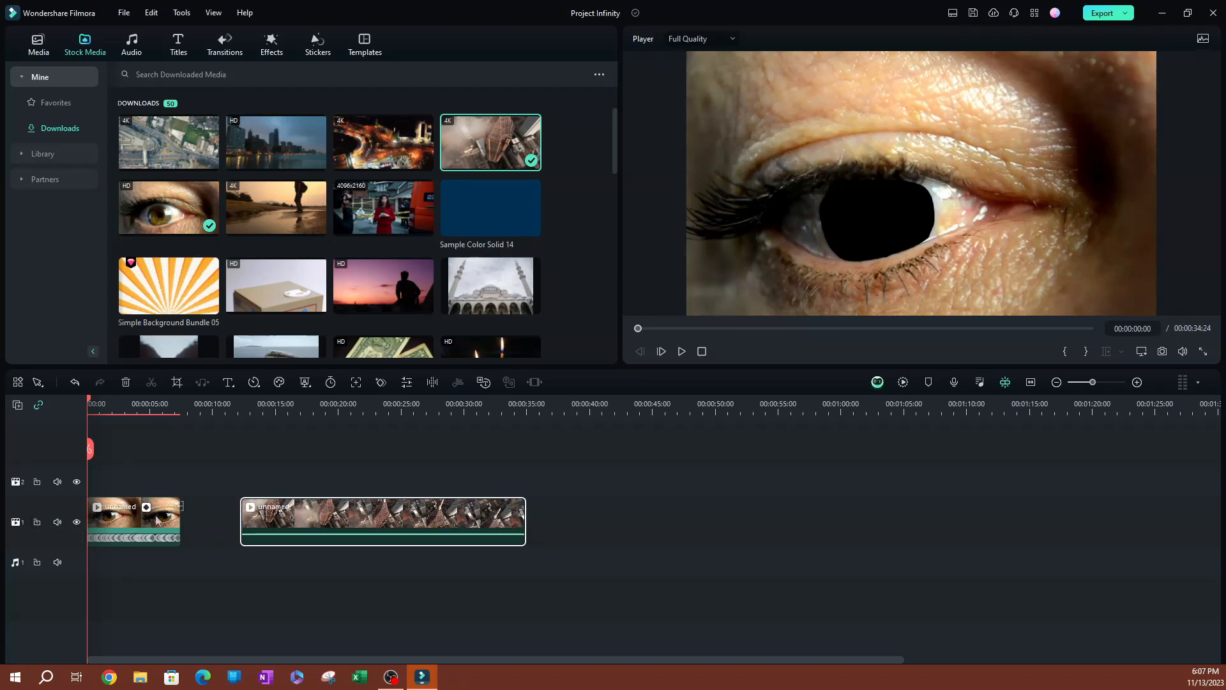
- Shift the skyscraper clip closer to the start, and move the eye clip up to video track 2 with an increased track height
{"action": "left_click_drag", "start_coordinate": [294, 516], "coordinate": [249, 516]}
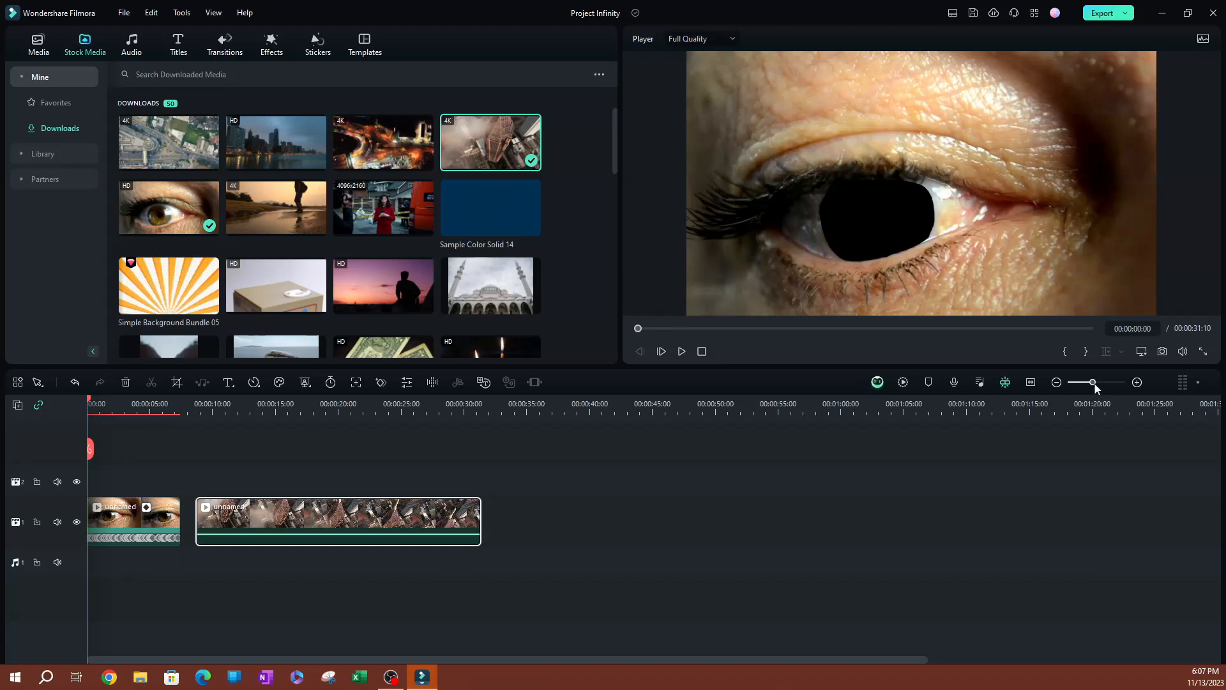
{"action": "left_click_drag", "start_coordinate": [1093, 382], "coordinate": [1099, 382]}
{"action": "mouse_move", "coordinate": [213, 512]}
{"action": "left_mouse_down"}
{"action": "mouse_move", "coordinate": [208, 461]}
{"action": "mouse_move", "coordinate": [209, 489]}
{"action": "left_mouse_up"}
{"action": "mouse_move", "coordinate": [396, 542]}
{"action": "left_mouse_down"}
{"action": "mouse_move", "coordinate": [191, 544]}
{"action": "mouse_move", "coordinate": [406, 548]}
{"action": "mouse_move", "coordinate": [367, 549]}
{"action": "mouse_move", "coordinate": [386, 548]}
{"action": "left_mouse_up"}
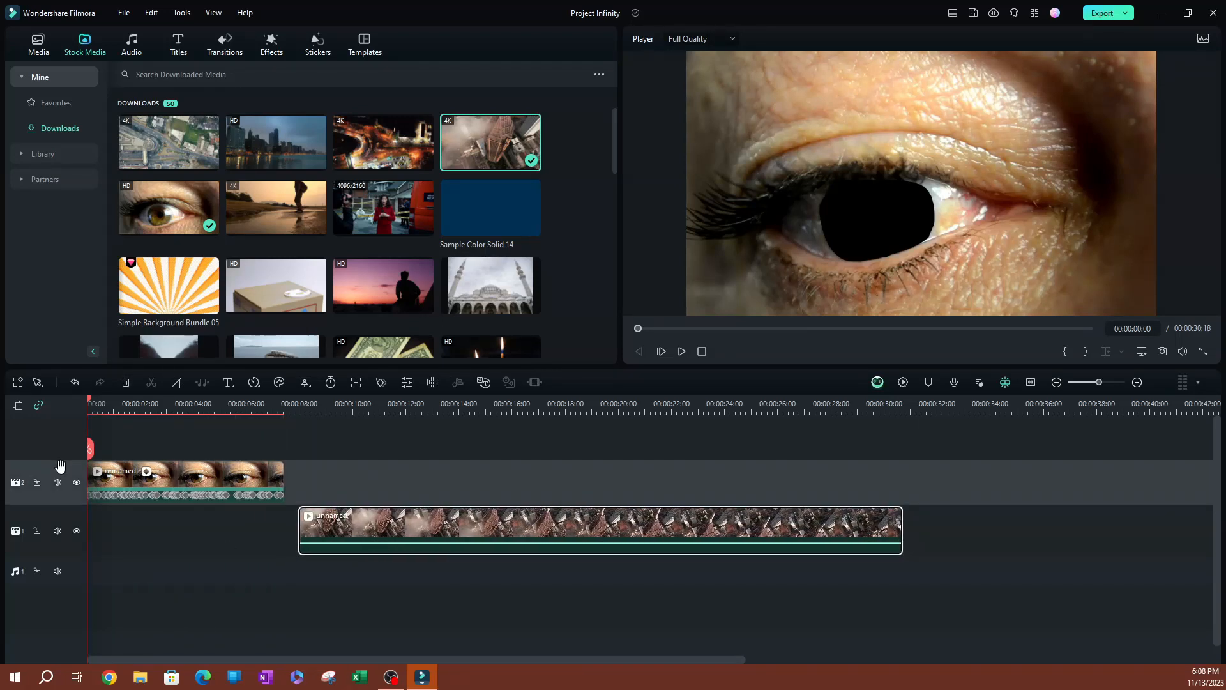
{"action": "left_click_drag", "start_coordinate": [64, 461], "coordinate": [64, 442]}
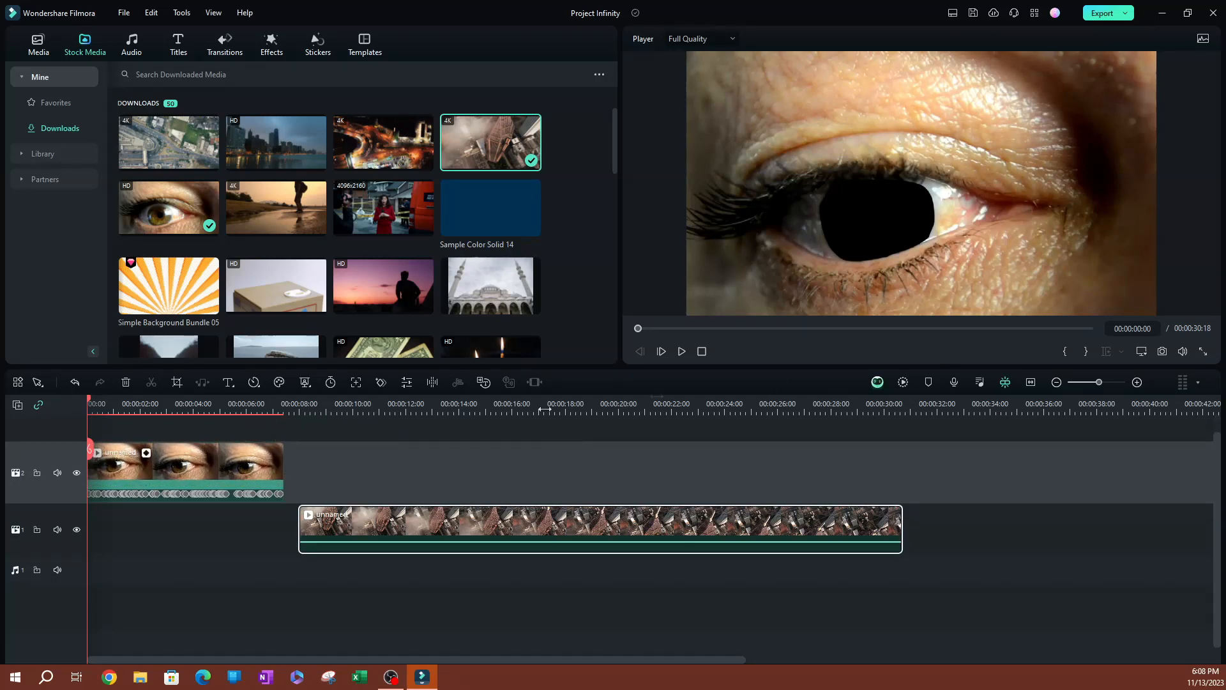
- Split the skyscraper clip on video track 1 at 00:00:18:07 and delete its first part
{"action": "left_click_drag", "start_coordinate": [127, 415], "coordinate": [72, 428]}
{"action": "left_click", "coordinate": [451, 404]}
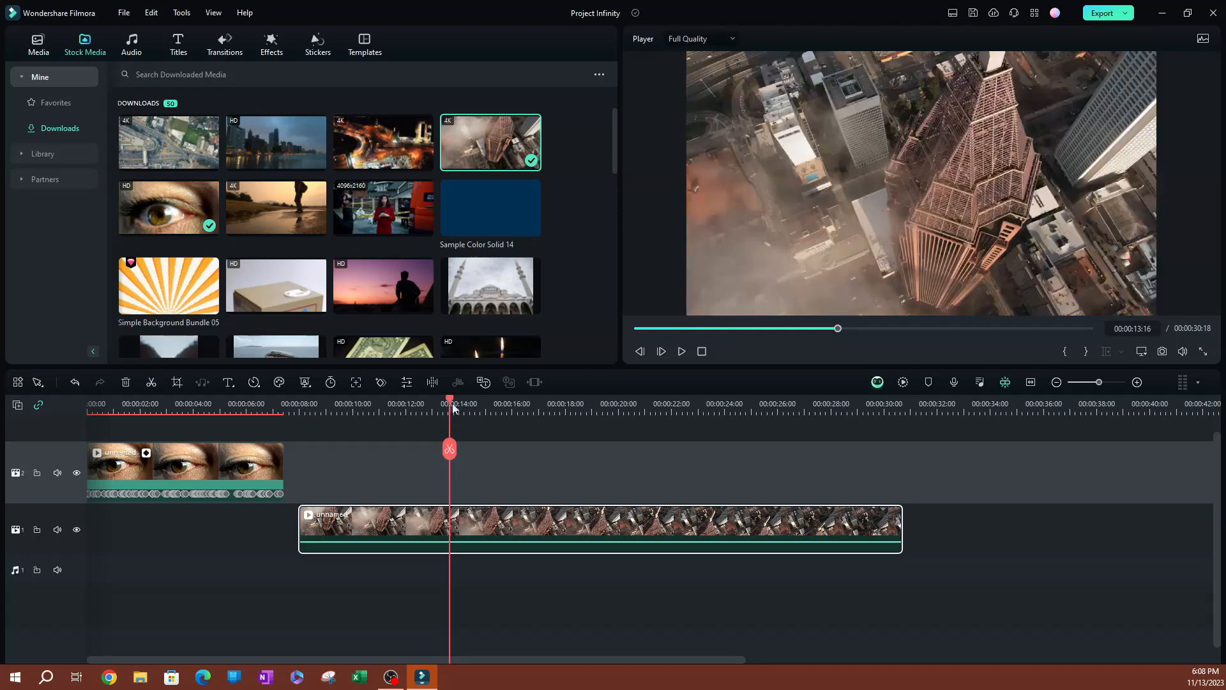
{"action": "left_click", "coordinate": [557, 404]}
{"action": "left_click_drag", "start_coordinate": [572, 401], "coordinate": [630, 406]}
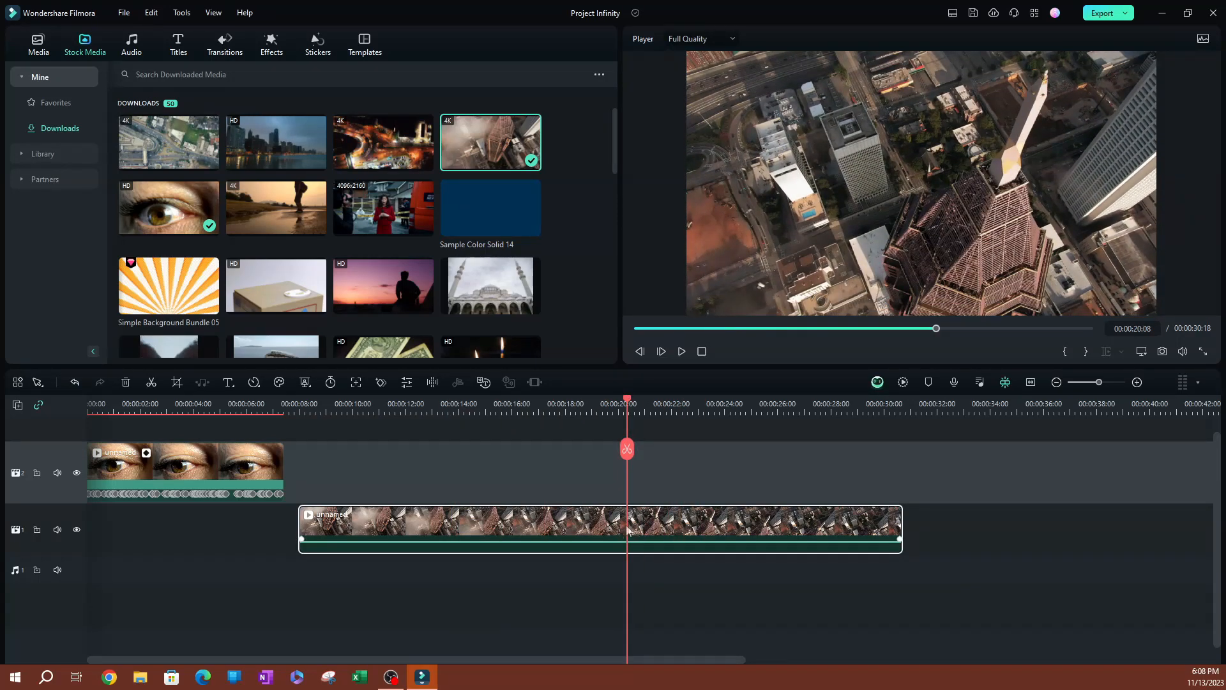
{"action": "left_click_drag", "start_coordinate": [628, 400], "coordinate": [572, 409]}
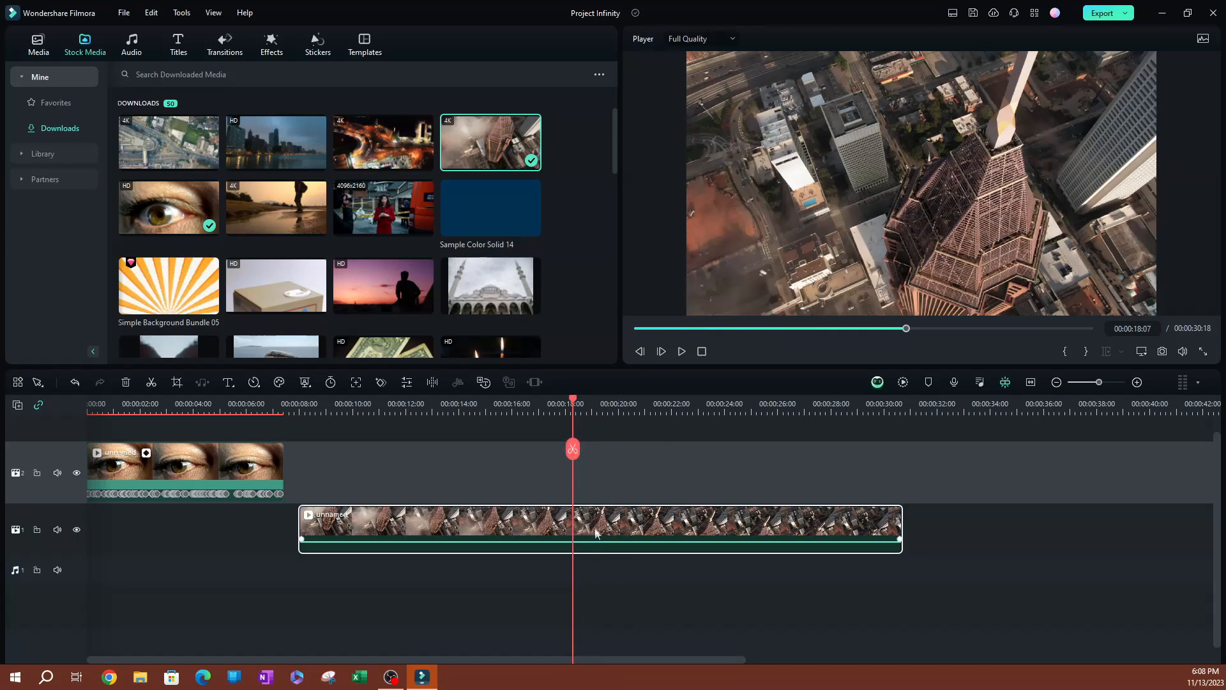
{"action": "key", "text": "ctrl+b"}
{"action": "left_click", "coordinate": [527, 534]}
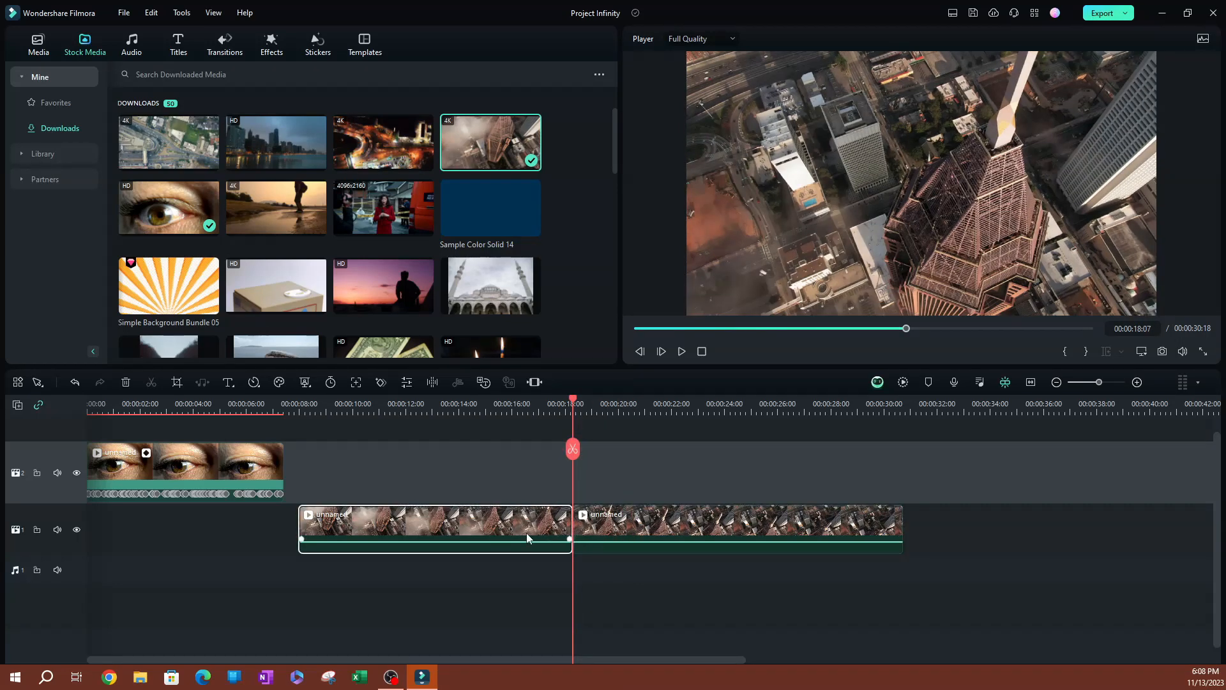
{"action": "key", "text": "Delete"}
- Move the remaining skyscraper clip to the timeline start under the eye clip and play the composite from the beginning
{"action": "left_click_drag", "start_coordinate": [377, 527], "coordinate": [152, 541]}
{"action": "left_click_drag", "start_coordinate": [299, 402], "coordinate": [67, 427]}
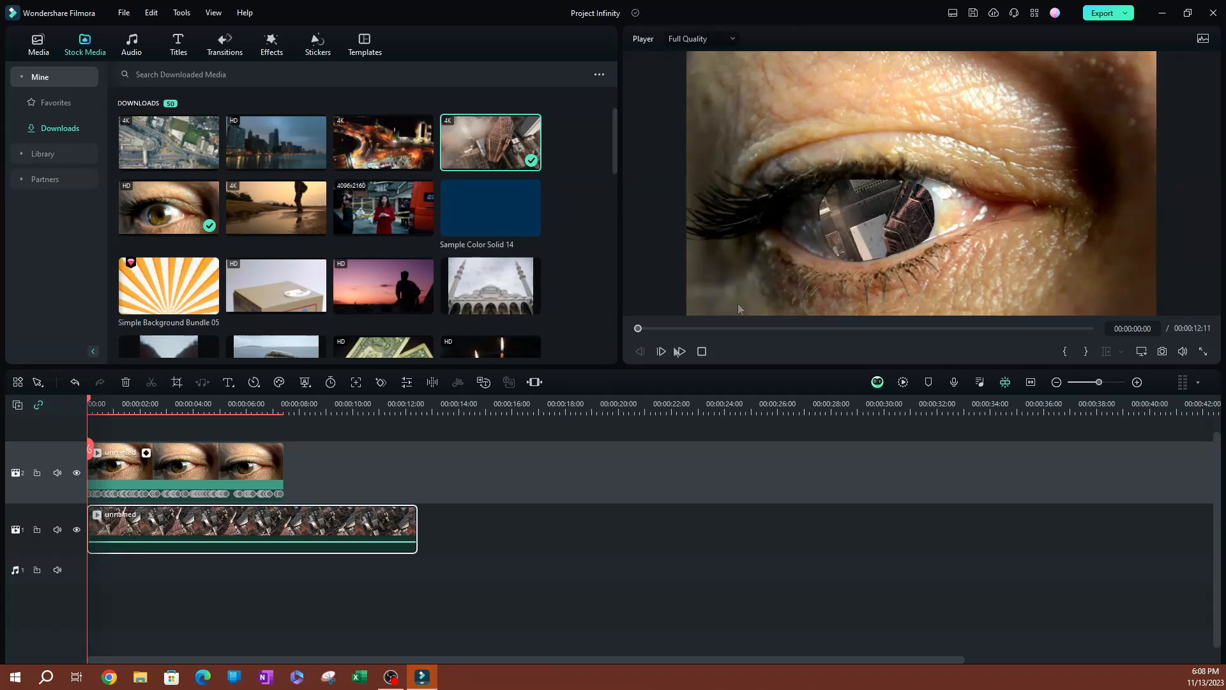
{"action": "key", "text": "space"}
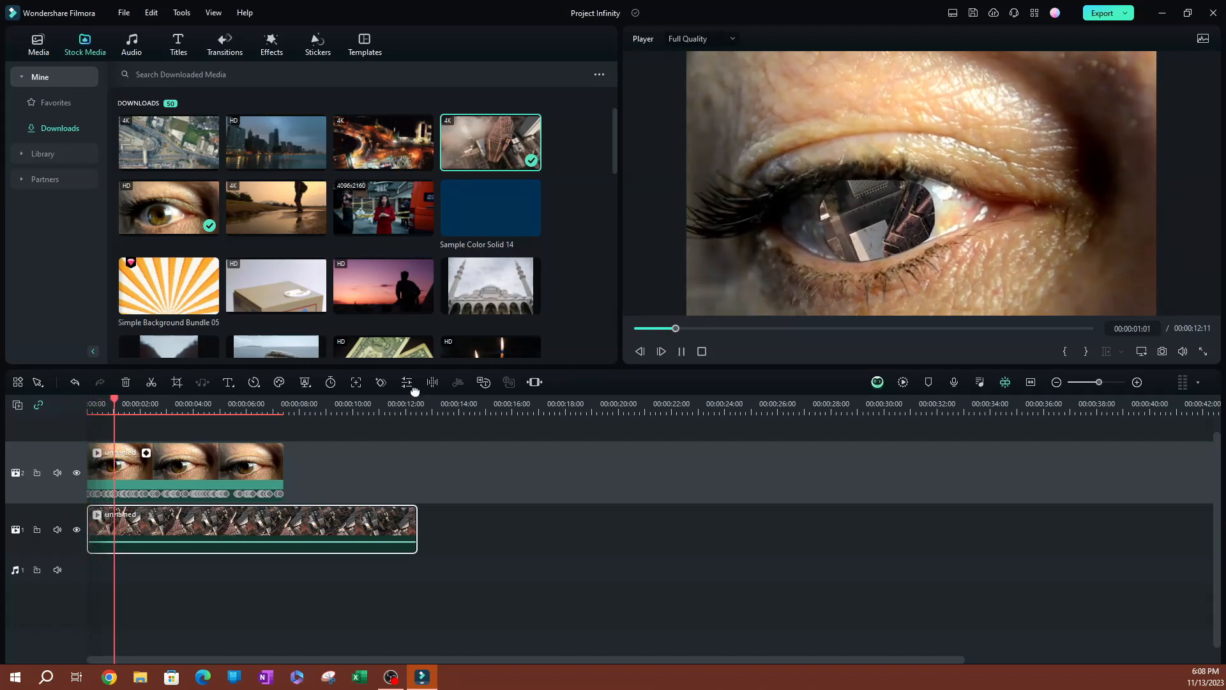
{"action": "key", "text": "space"}
- Split the skyscraper clip at 00:00:07:10, where the eye clip ends, with the timeline zoomed to fit
{"action": "left_click", "coordinate": [279, 412]}
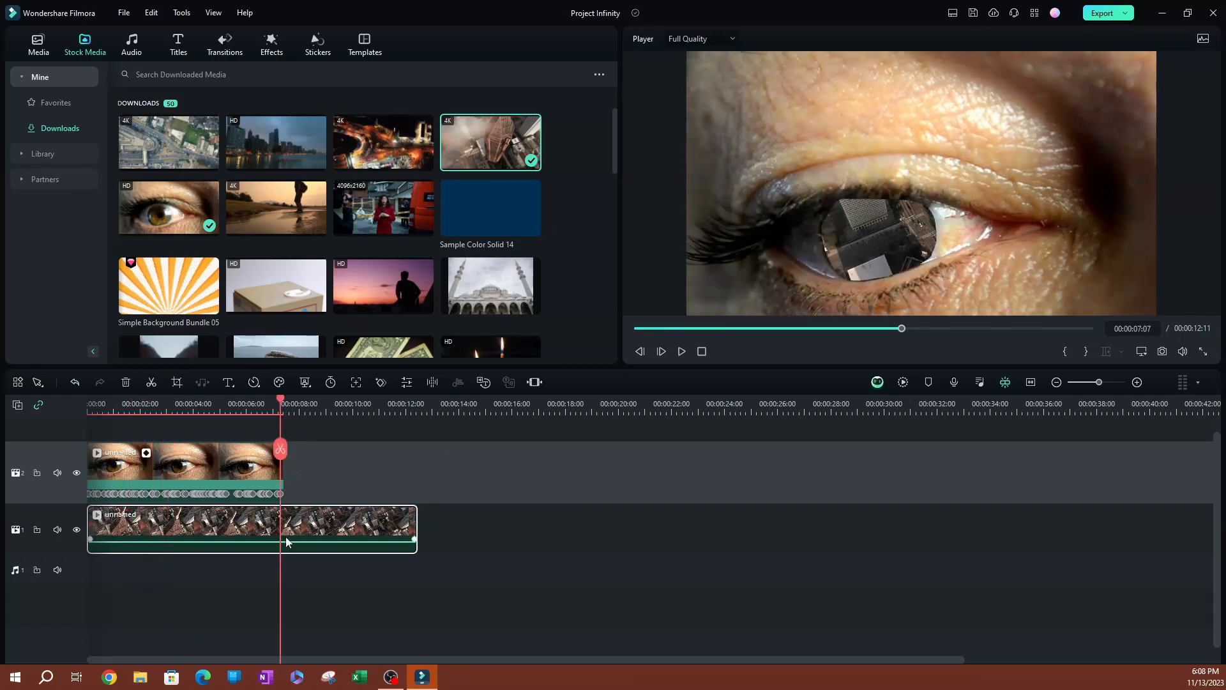
{"action": "left_click", "coordinate": [284, 404]}
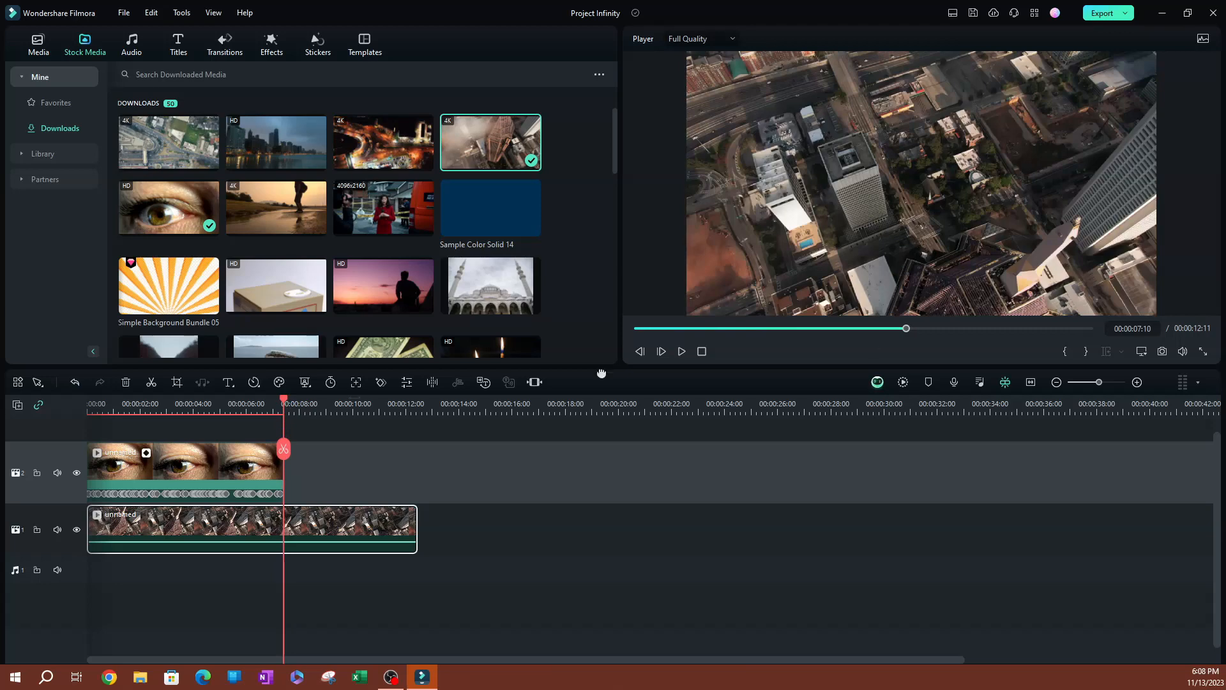
{"action": "left_click", "coordinate": [1032, 383]}
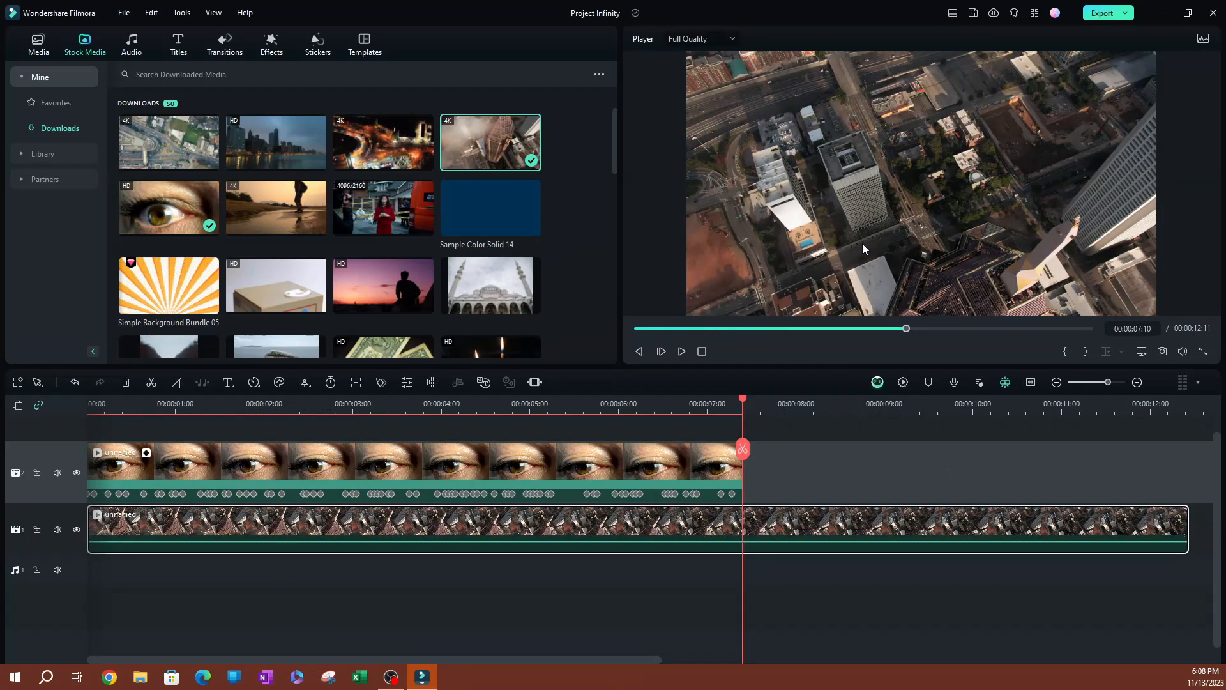
{"action": "left_click", "coordinate": [743, 450]}
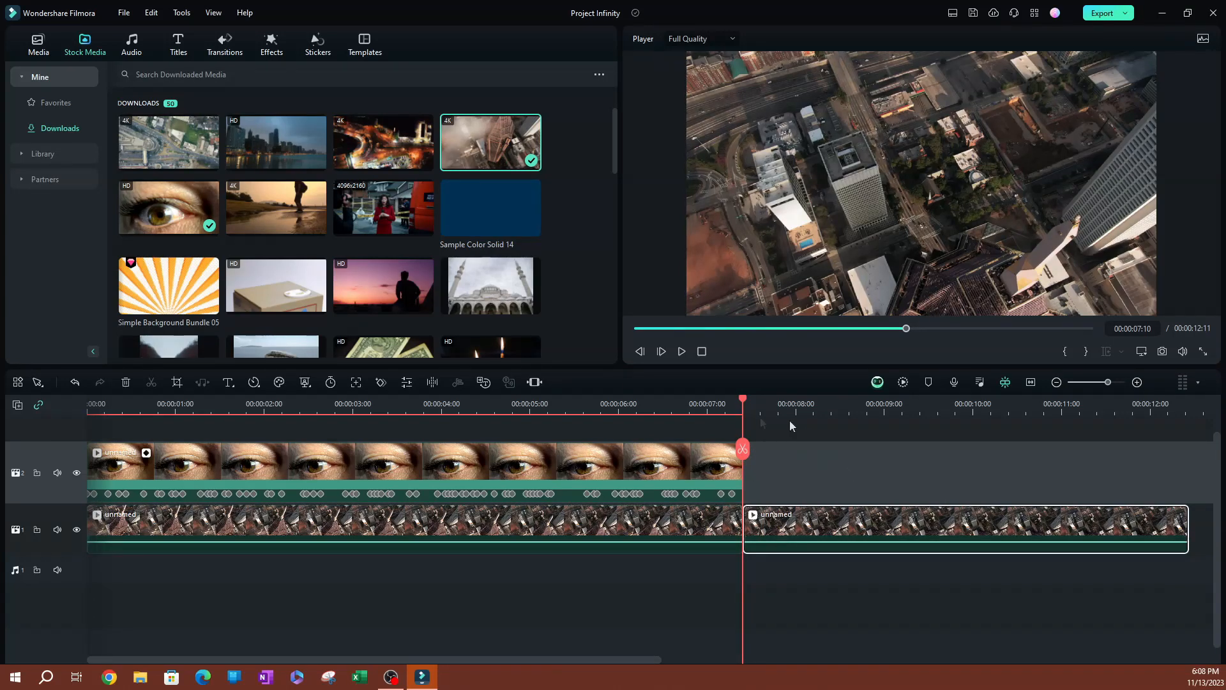
- Scale the first skyscraper segment down to 49.51 %, hiding the eye clip's track only while resizing
{"action": "left_click_drag", "start_coordinate": [743, 402], "coordinate": [349, 404]}
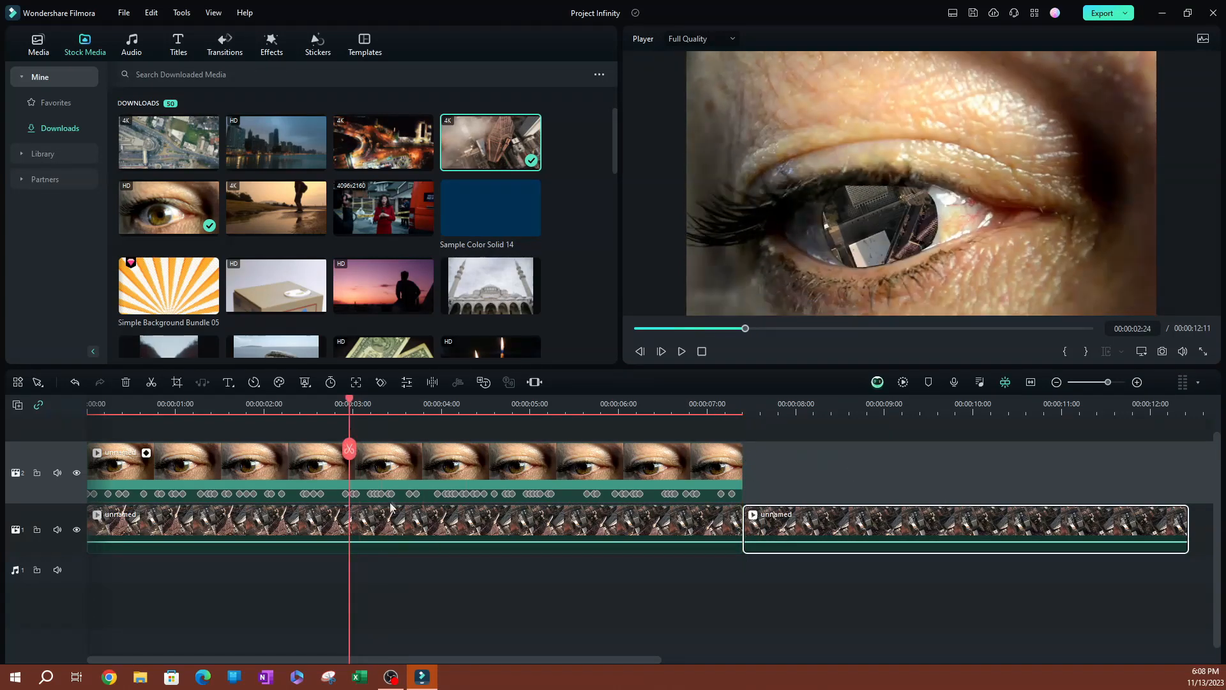
{"action": "left_click", "coordinate": [392, 528]}
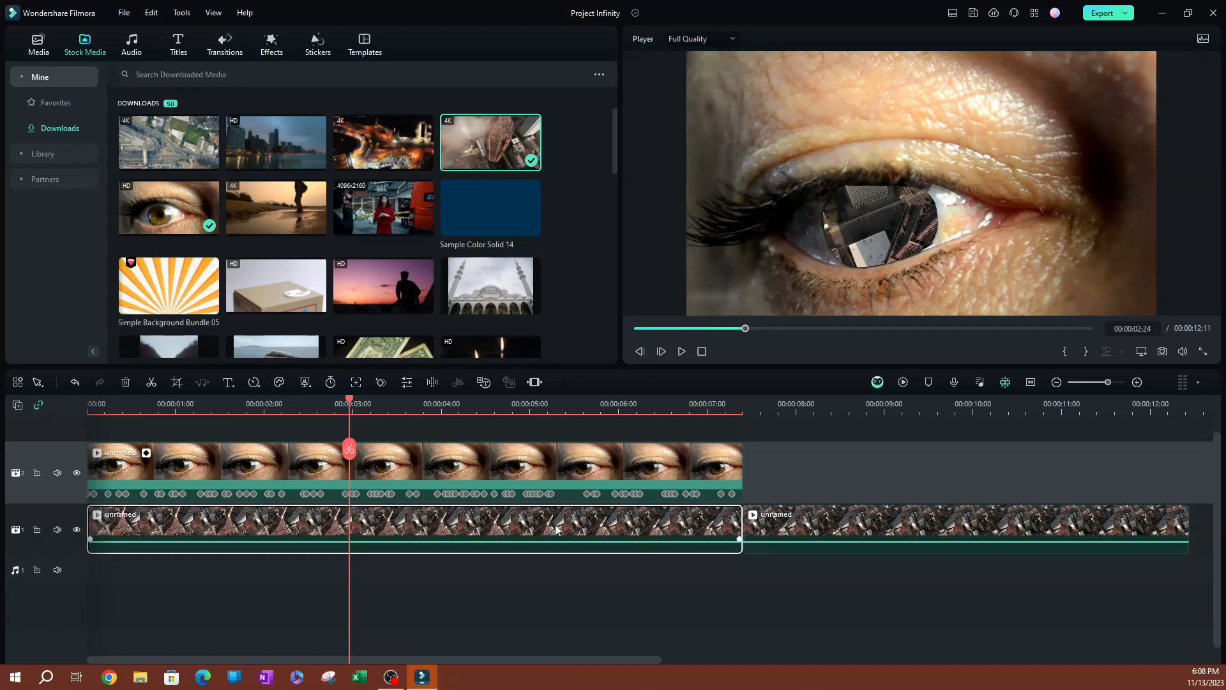
{"action": "left_click", "coordinate": [77, 473]}
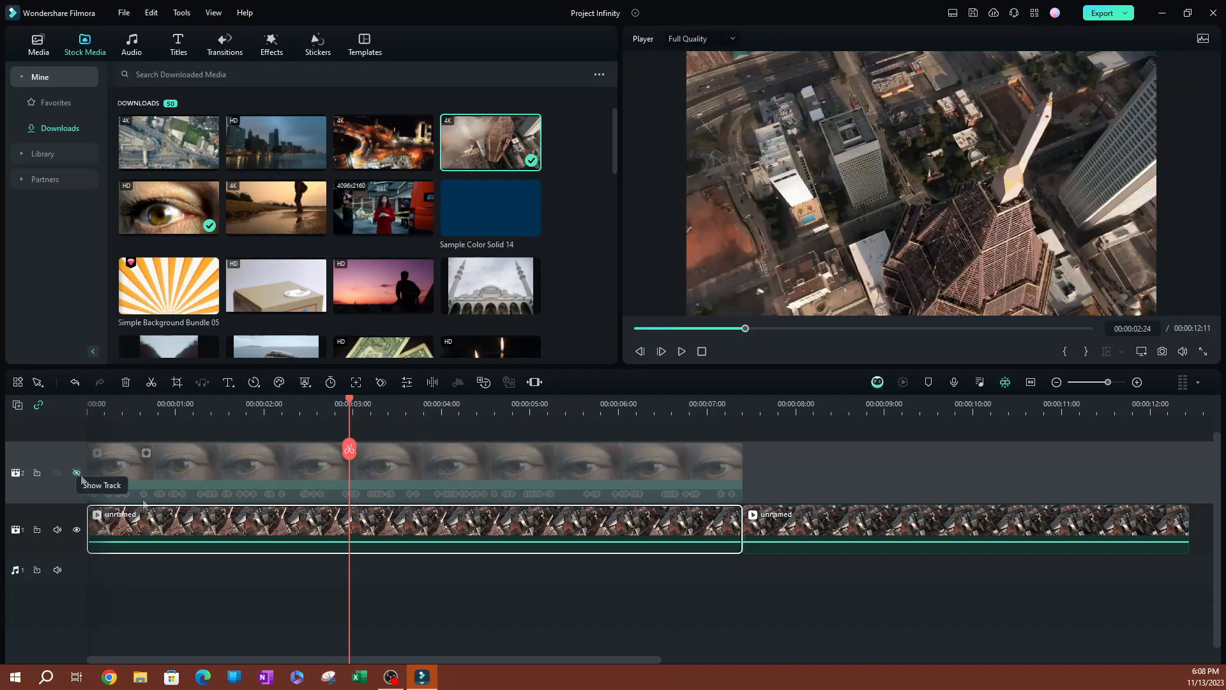
{"action": "double_click", "coordinate": [288, 527]}
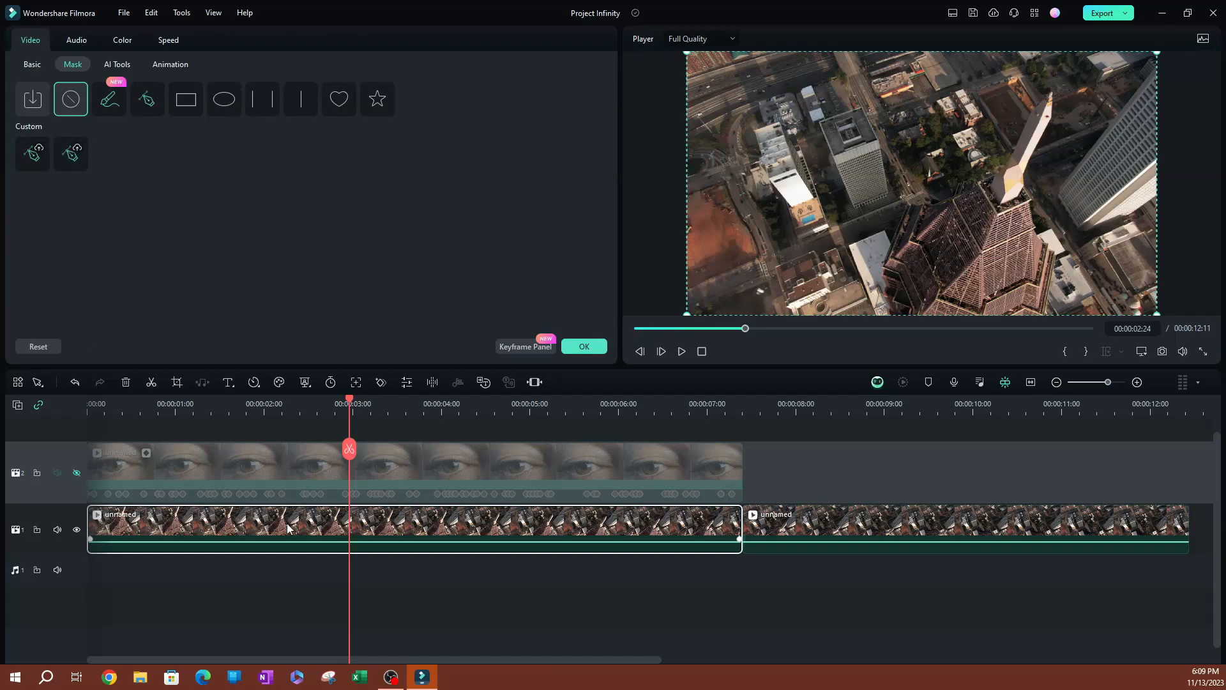
{"action": "left_click", "coordinate": [32, 64]}
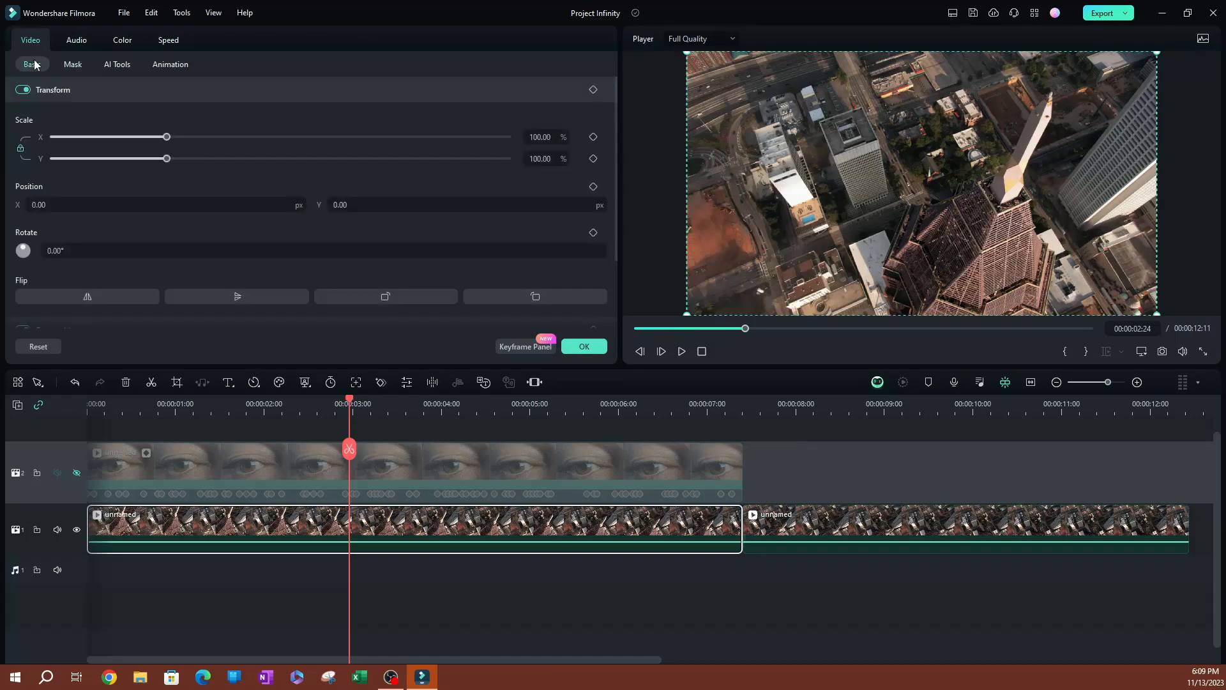
{"action": "left_click_drag", "start_coordinate": [167, 138], "coordinate": [112, 148]}
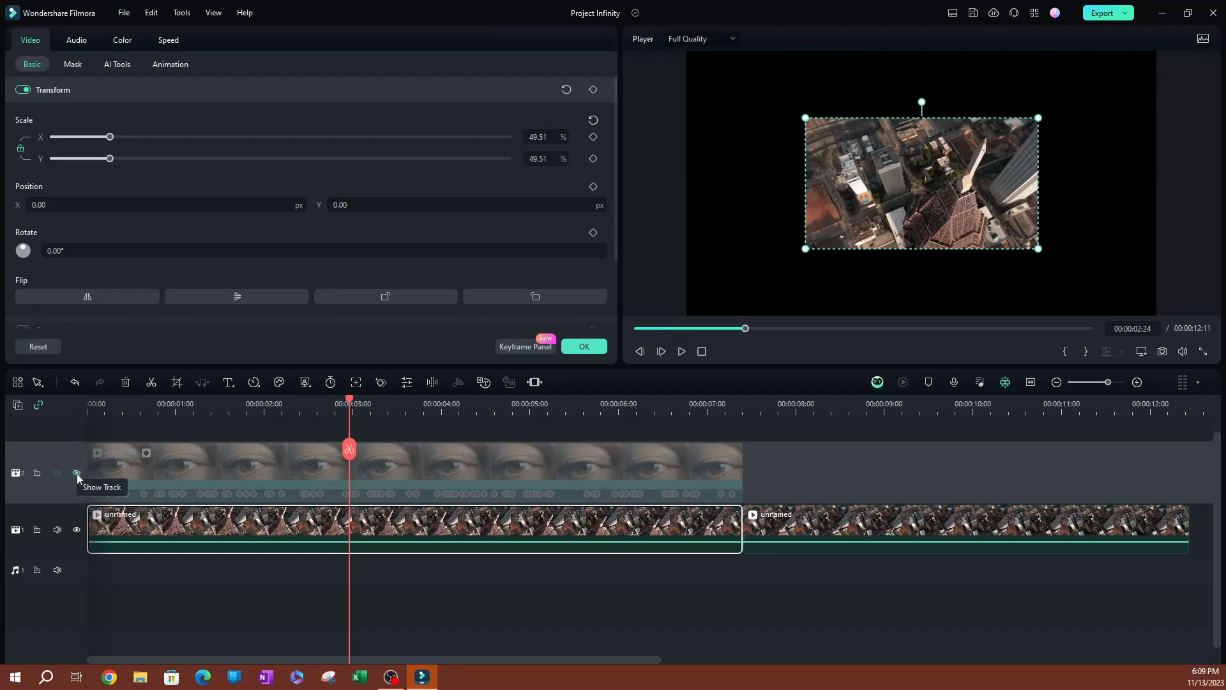
{"action": "left_click", "coordinate": [77, 476]}
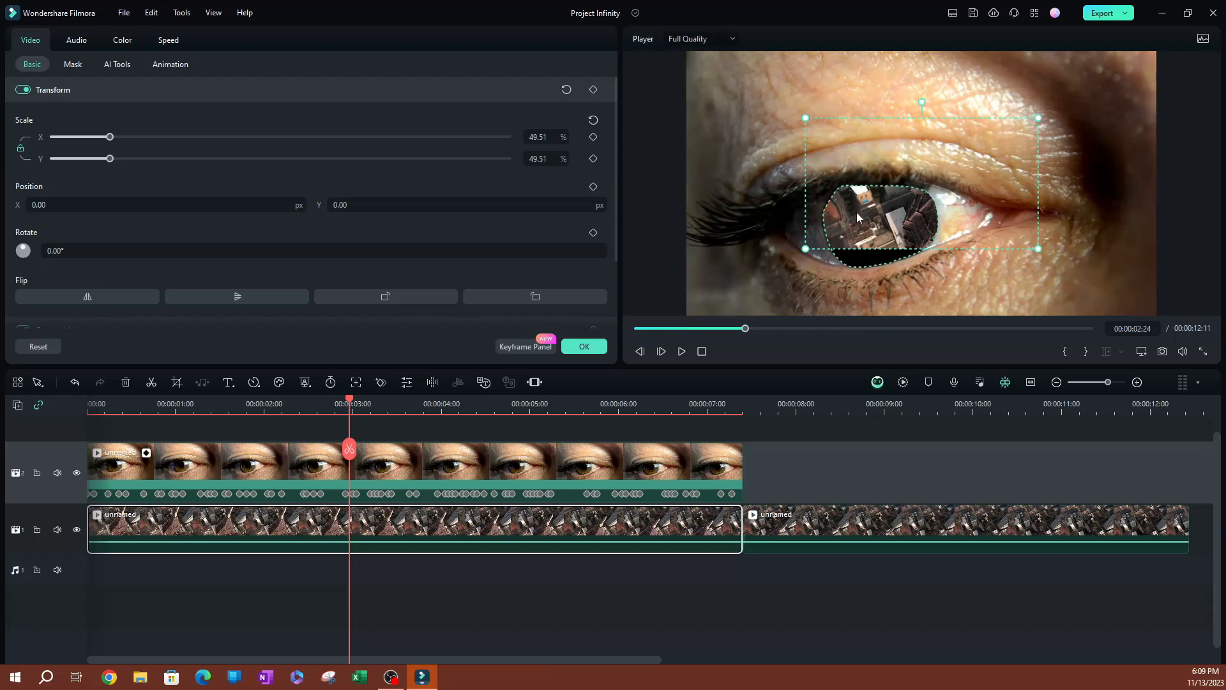
- Reposition the scaled skyscraper segment behind the iris at X -70.43 px, Y -140.87 px, hiding the eye track only while moving it
{"action": "left_click", "coordinate": [847, 147]}
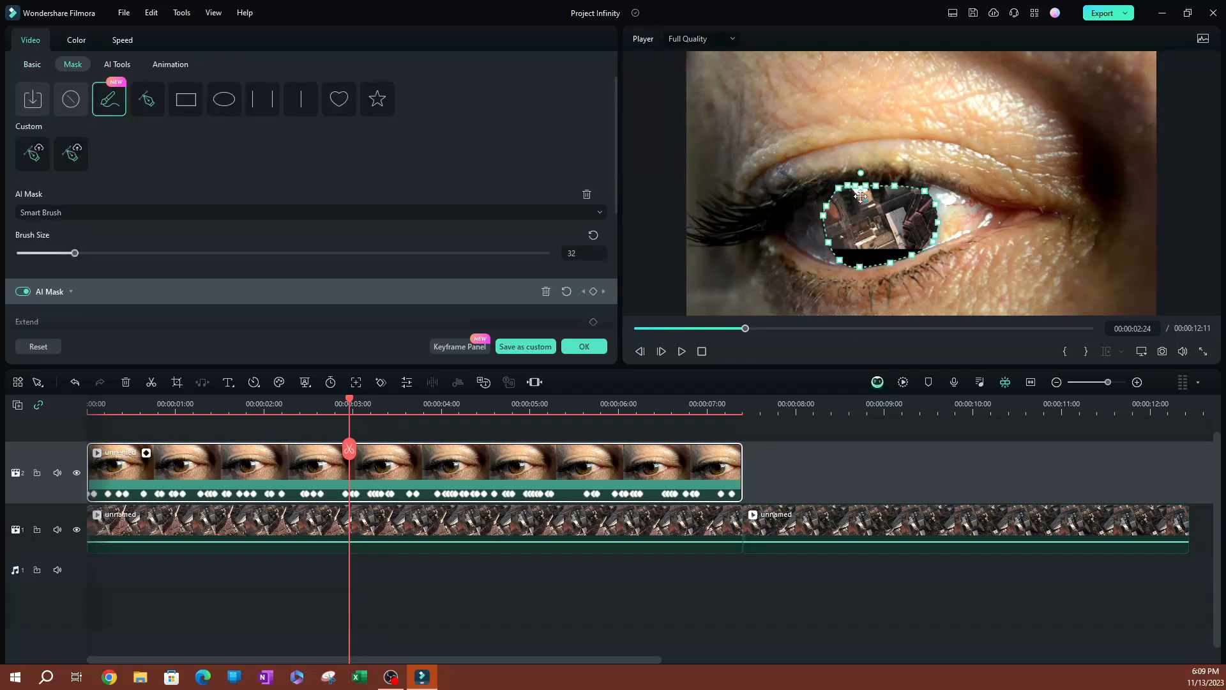
{"action": "left_click", "coordinate": [291, 511]}
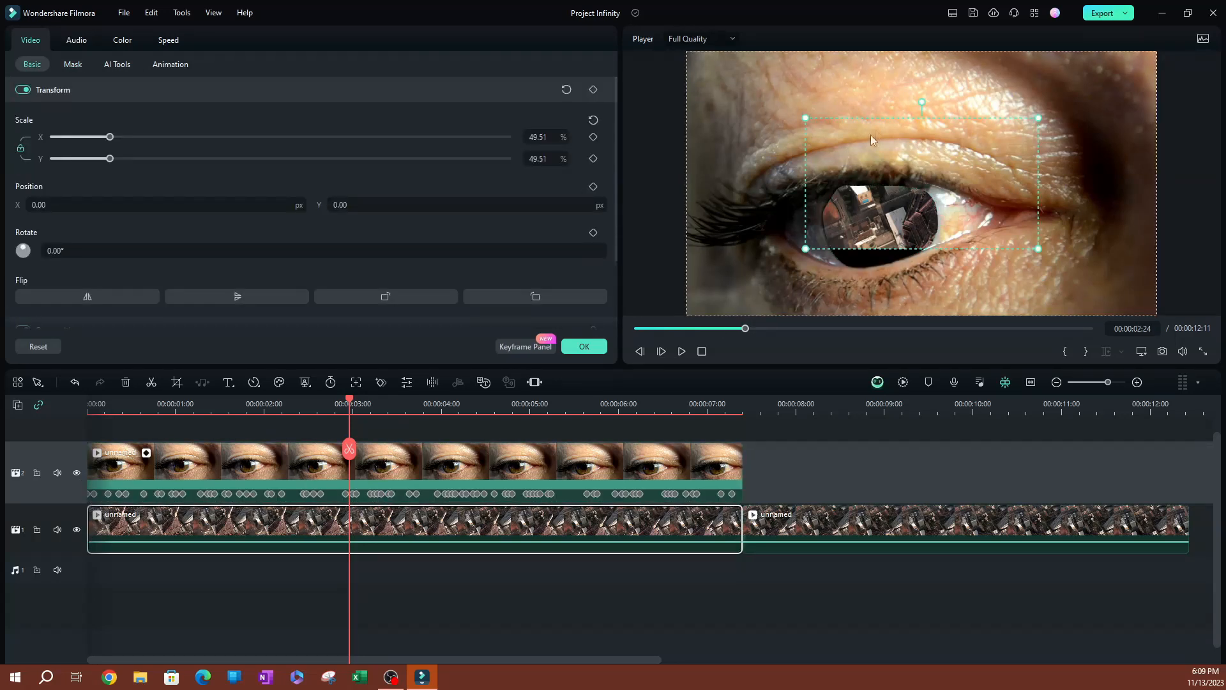
{"action": "left_click", "coordinate": [913, 127]}
{"action": "left_click", "coordinate": [486, 537]}
{"action": "left_click", "coordinate": [76, 472]}
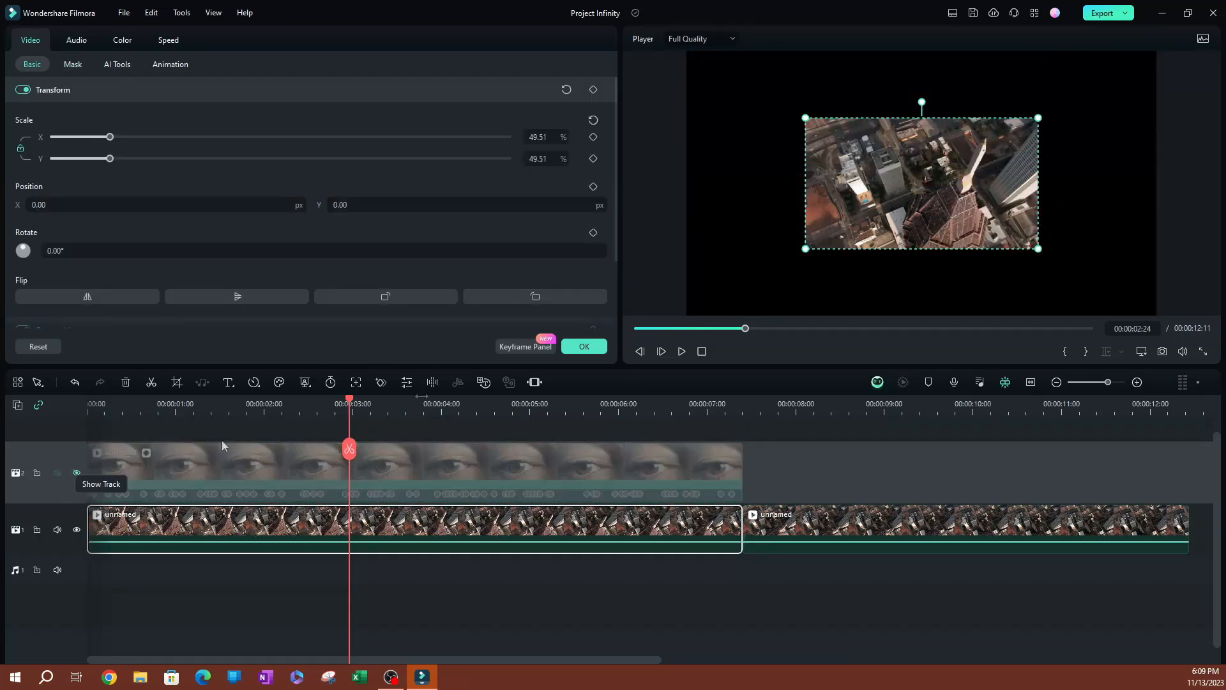
{"action": "left_click_drag", "start_coordinate": [893, 208], "coordinate": [875, 241]}
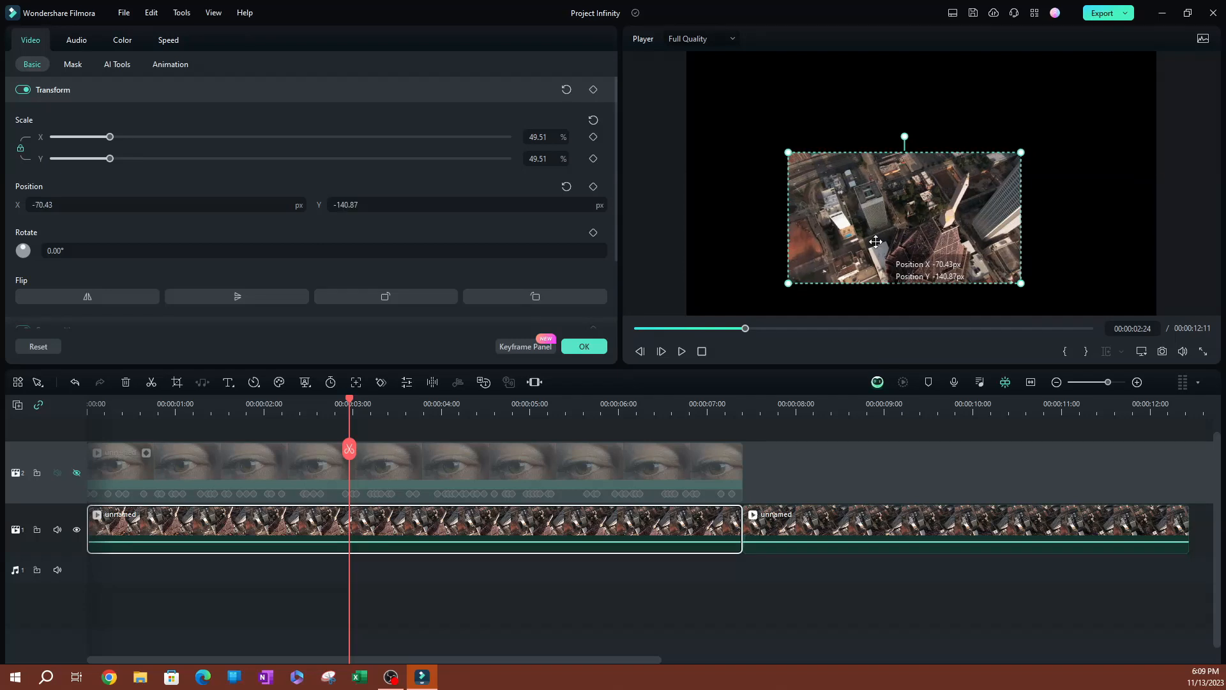
{"action": "left_click", "coordinate": [77, 474]}
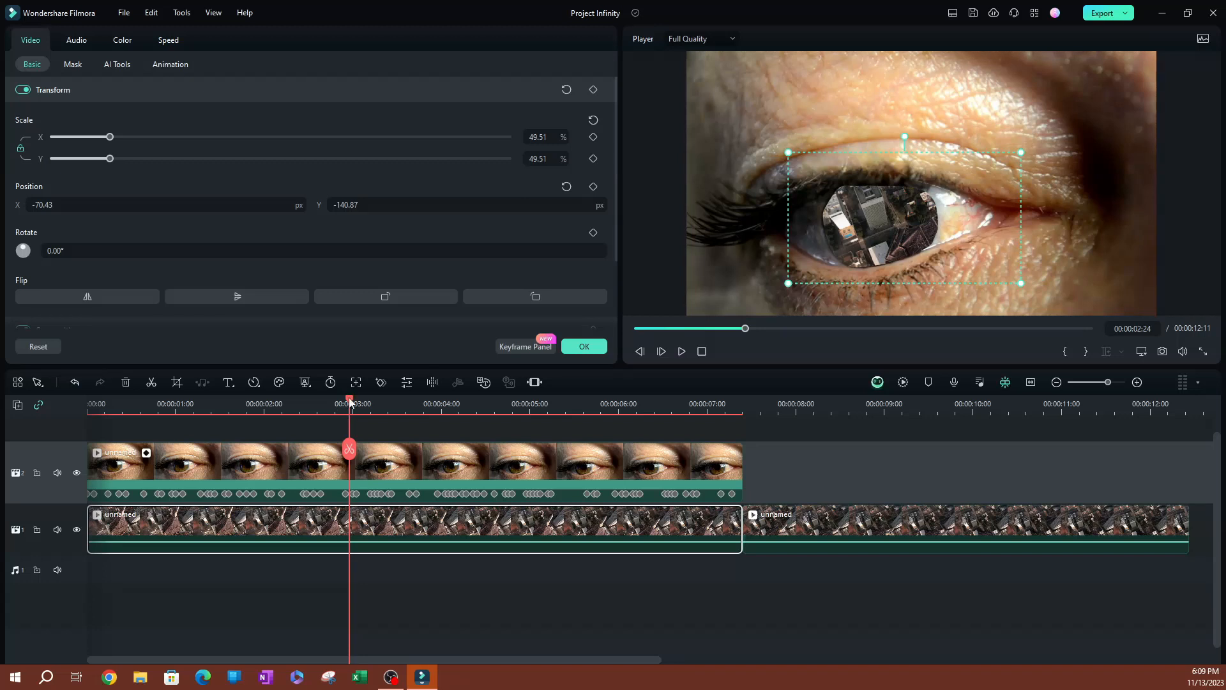
- Play the composite to check how the repositioned skyscraper footage sits inside the iris
{"action": "left_click_drag", "start_coordinate": [350, 402], "coordinate": [53, 403]}
{"action": "key", "text": "space"}
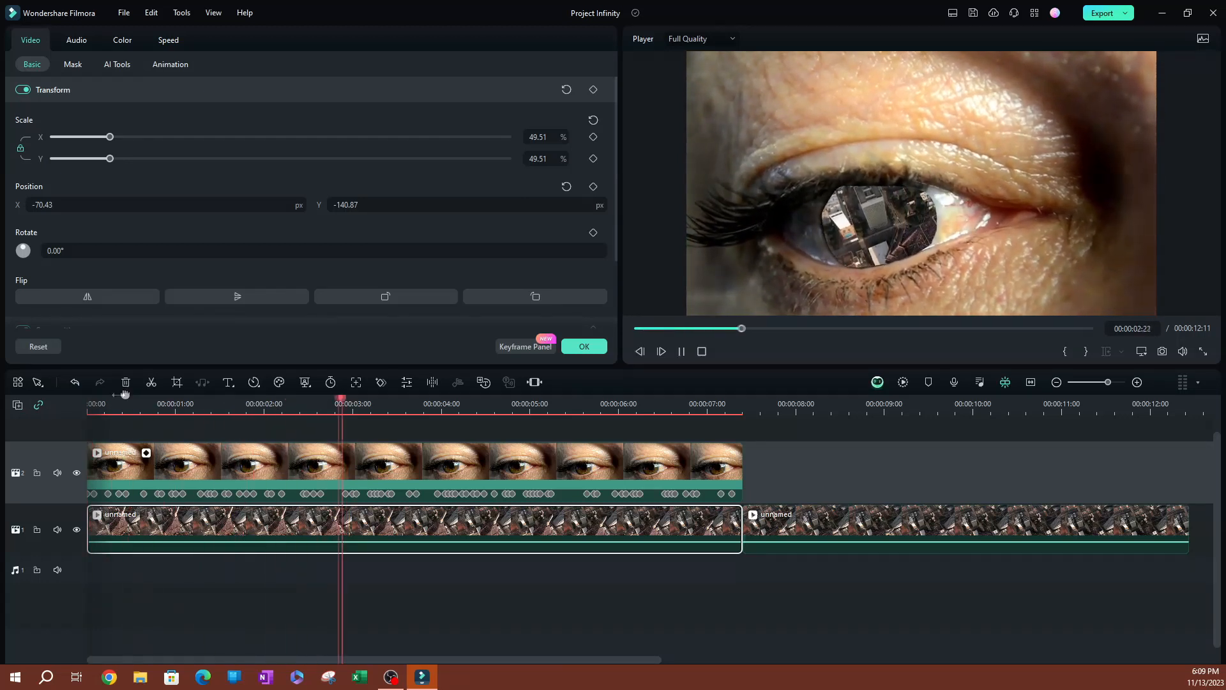
{"action": "key", "text": "space"}
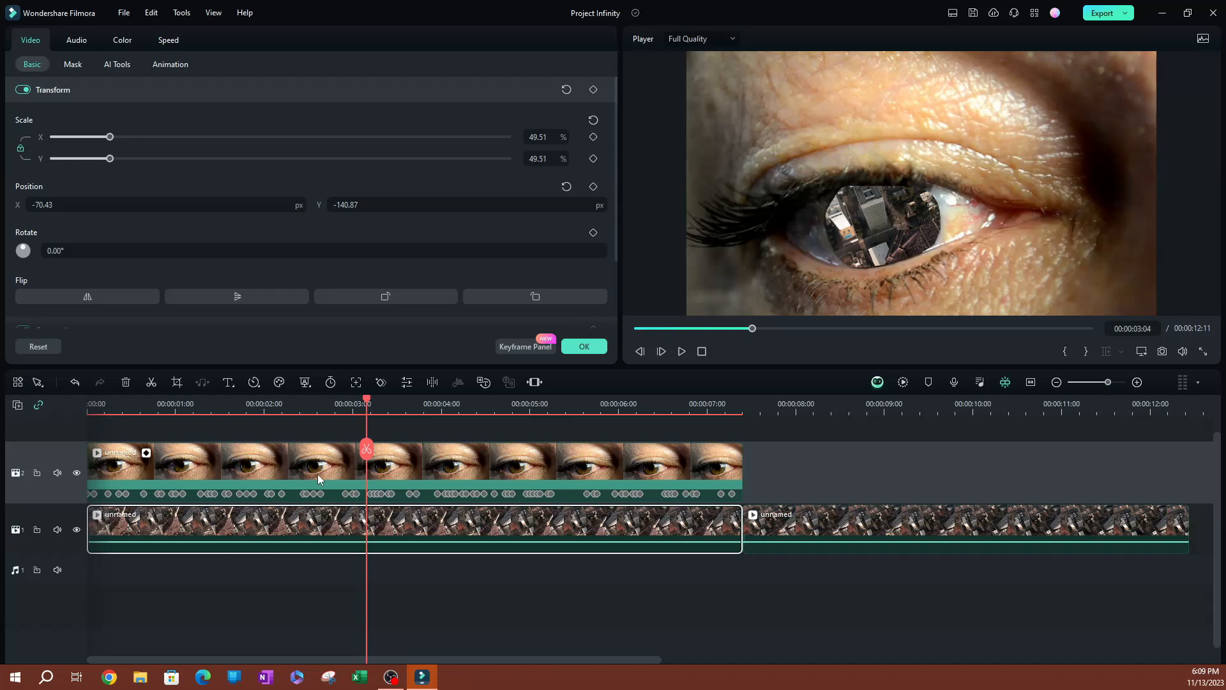
- Bring up the eye clip's AI Mask settings, try an Extend value of 2.00 and reset it
{"action": "left_click", "coordinate": [432, 458]}
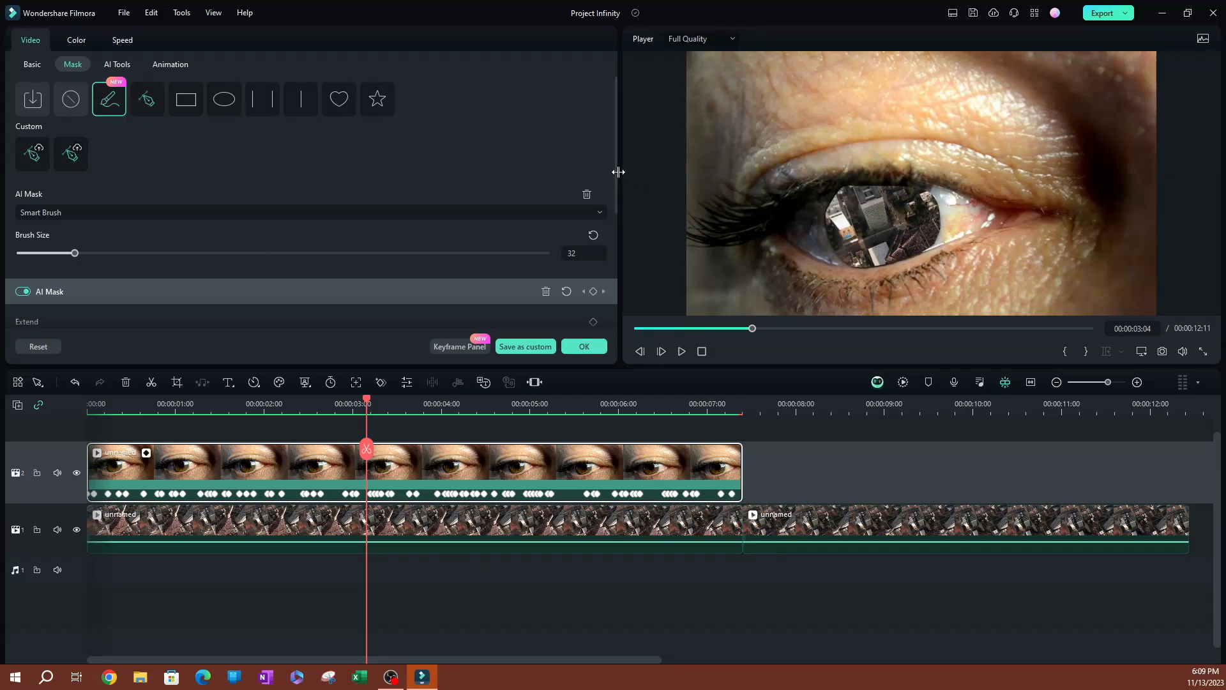
{"action": "left_click_drag", "start_coordinate": [615, 170], "coordinate": [608, 252]}
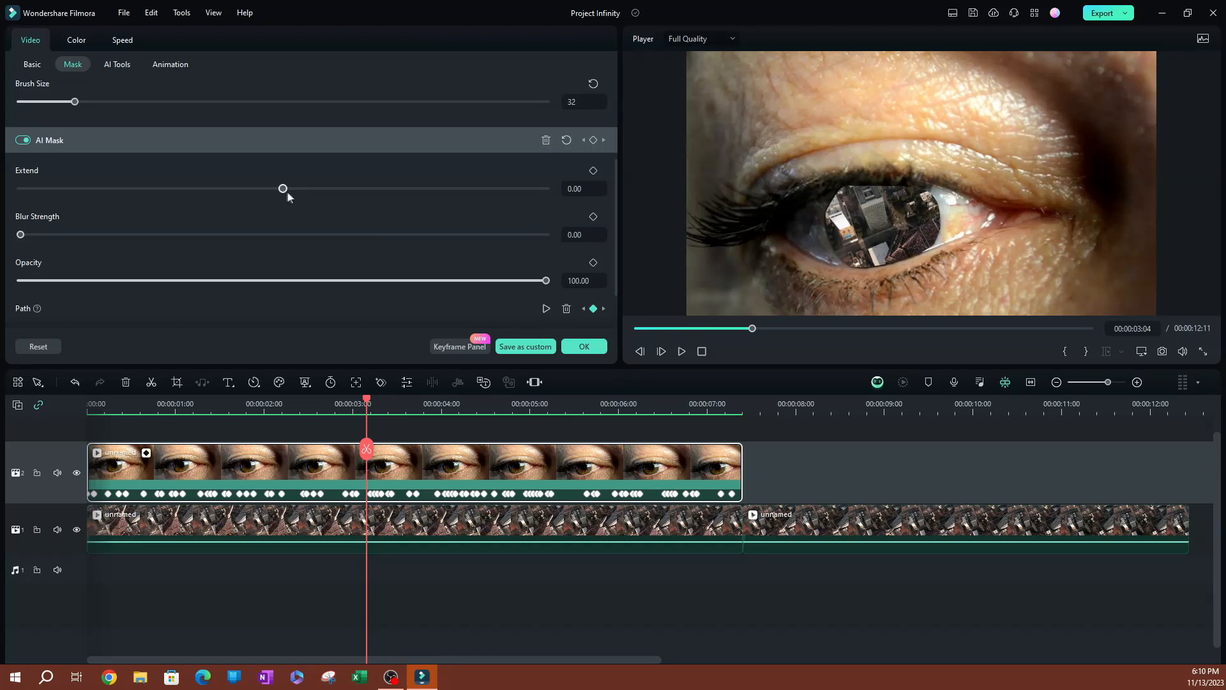
{"action": "mouse_move", "coordinate": [282, 189]}
{"action": "left_mouse_down"}
{"action": "mouse_move", "coordinate": [203, 195]}
{"action": "mouse_move", "coordinate": [288, 192]}
{"action": "left_mouse_up"}
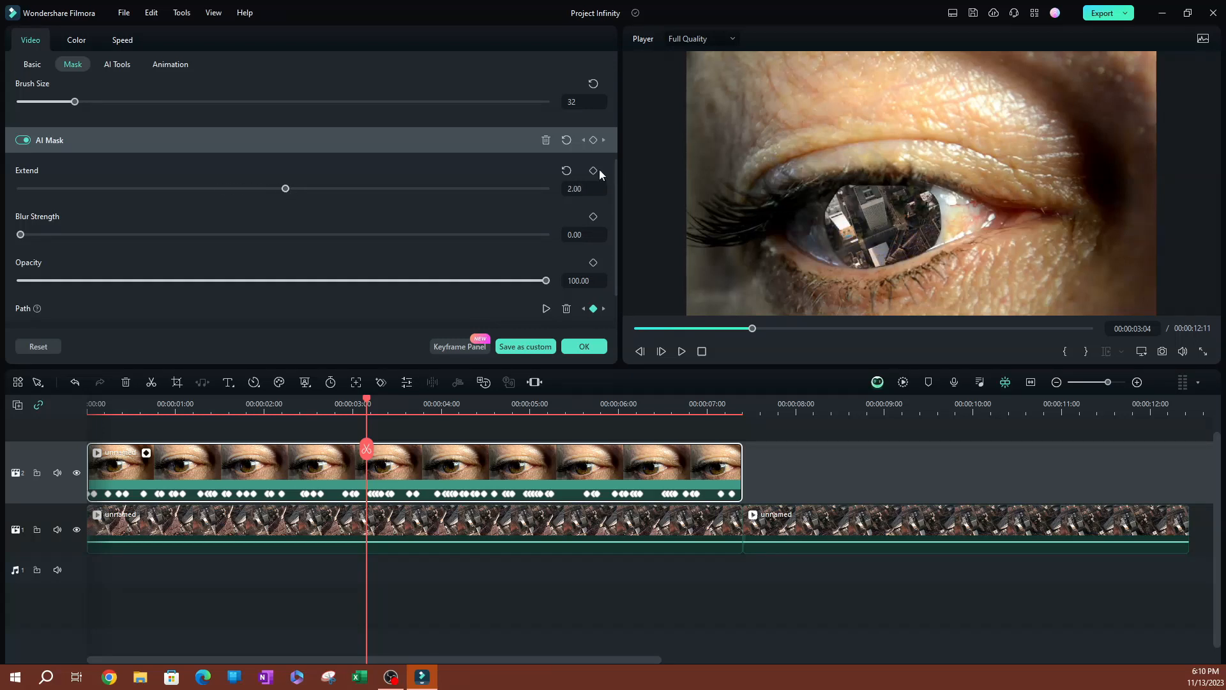
{"action": "left_click", "coordinate": [566, 174]}
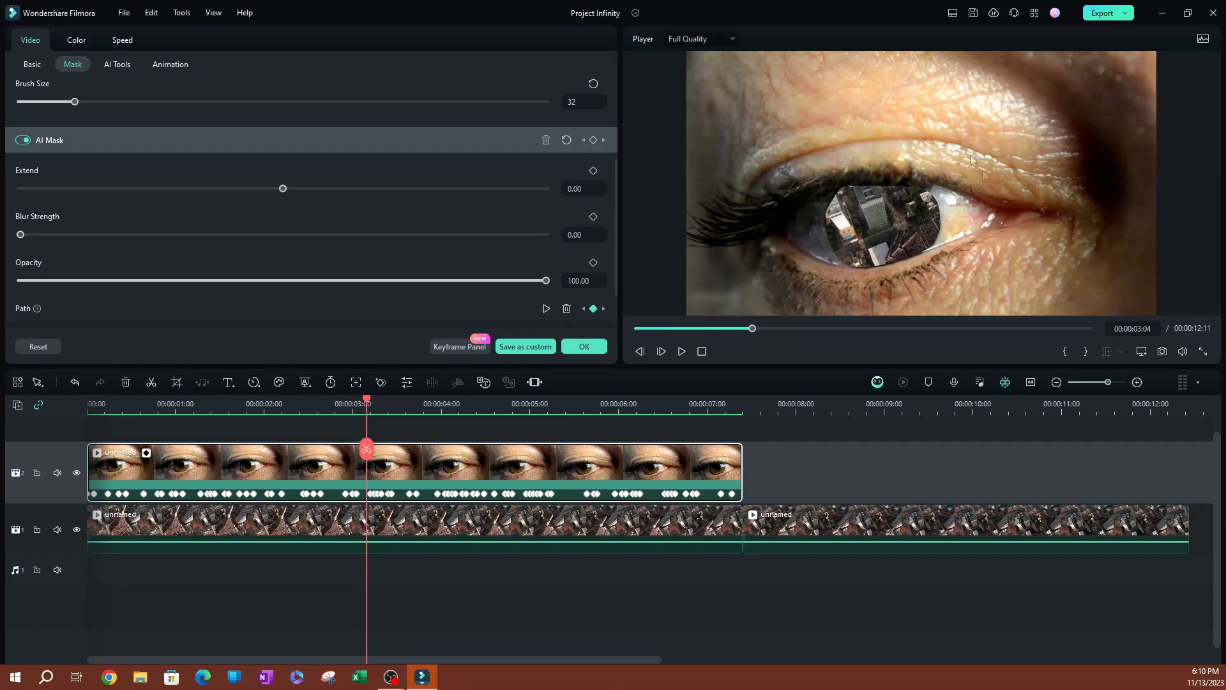
- Set the AI mask's Blur Strength to 60 after trying lower and maximum strengths, keeping Extend at 0
{"action": "left_click_drag", "start_coordinate": [20, 236], "coordinate": [50, 239]}
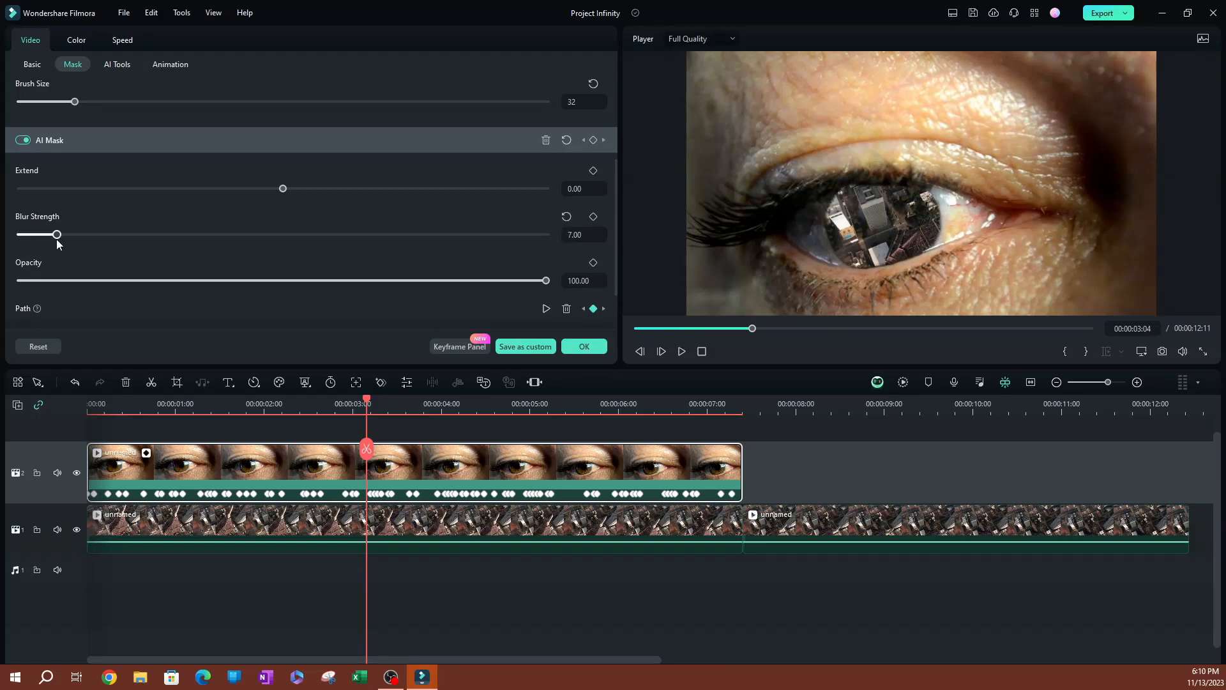
{"action": "left_click_drag", "start_coordinate": [58, 239], "coordinate": [70, 241]}
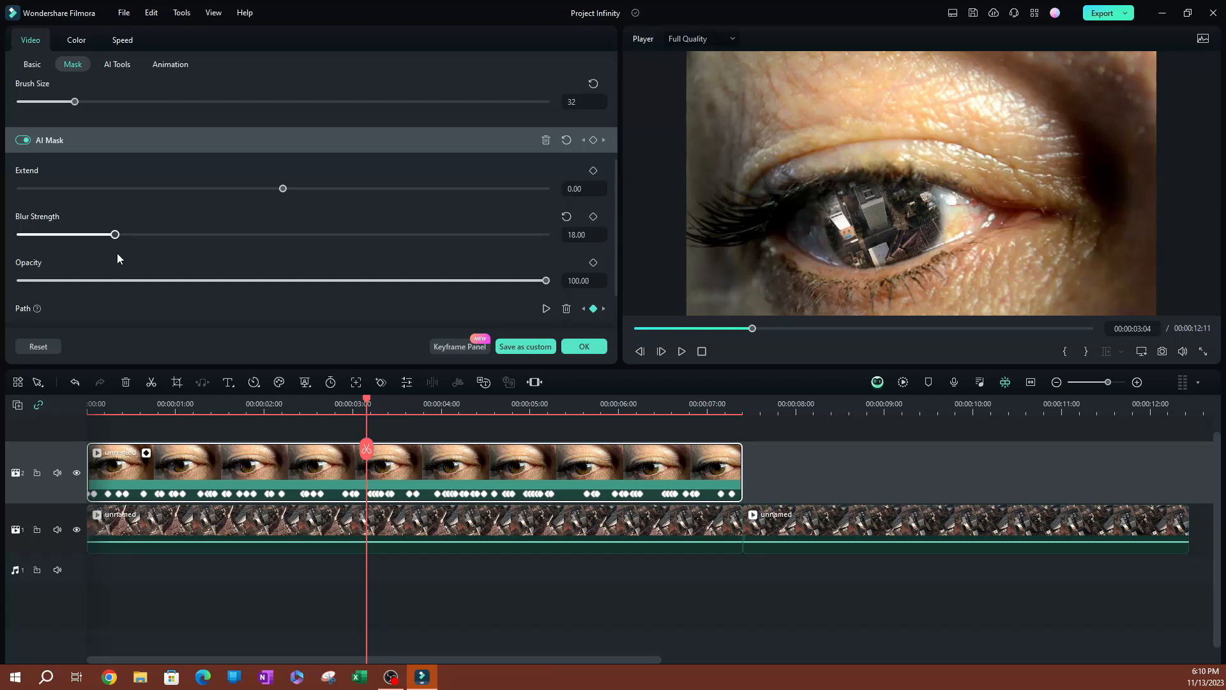
{"action": "left_click_drag", "start_coordinate": [132, 240], "coordinate": [533, 235]}
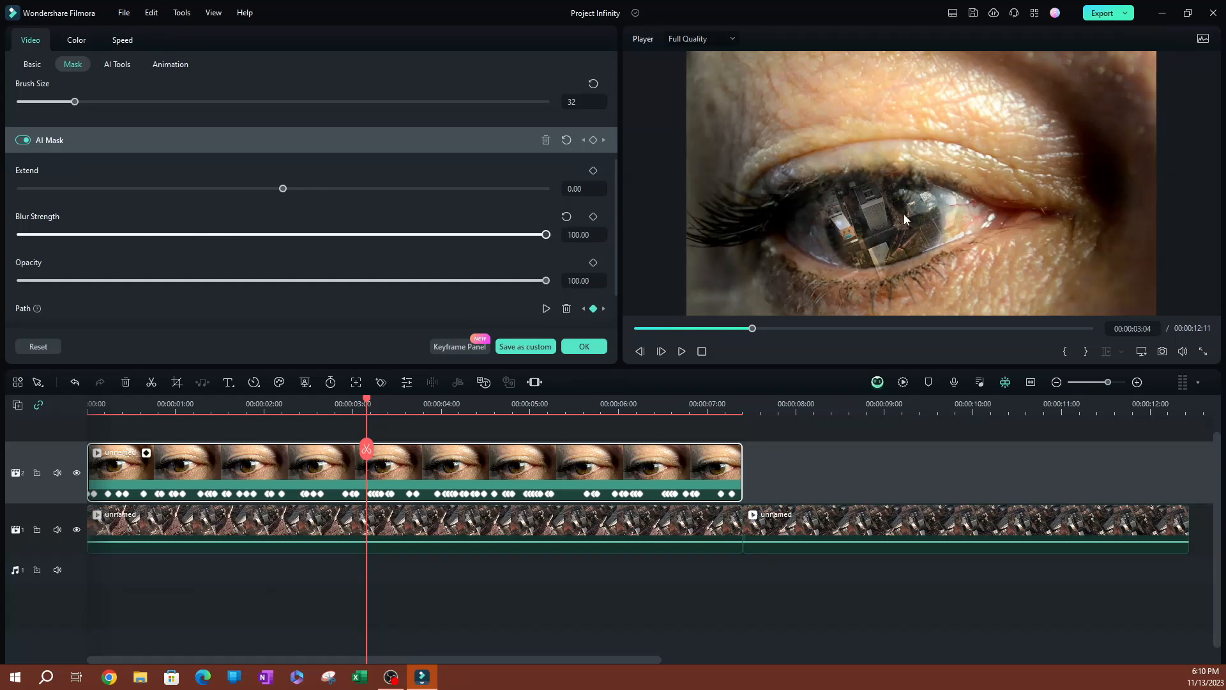
{"action": "left_click_drag", "start_coordinate": [547, 235], "coordinate": [320, 252]}
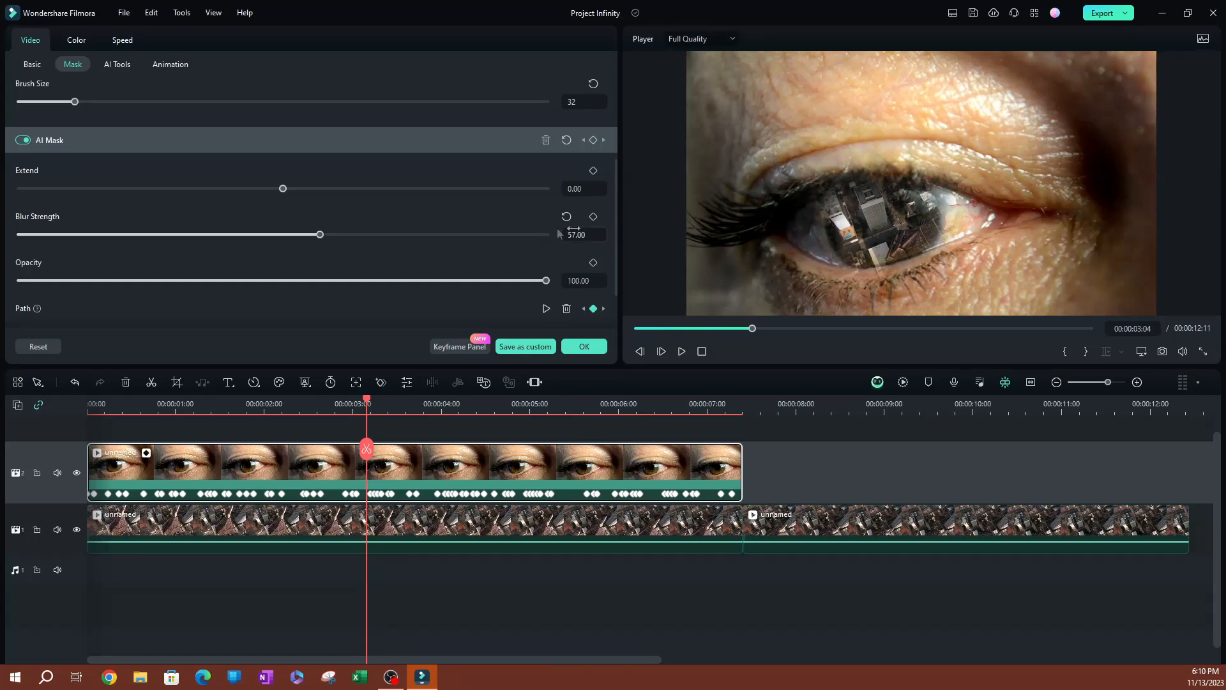
{"action": "left_click", "coordinate": [586, 238]}
{"action": "type", "text": "60"}
{"action": "key", "text": "Return"}
{"action": "mouse_move", "coordinate": [283, 189]}
{"action": "left_mouse_down"}
{"action": "mouse_move", "coordinate": [313, 191]}
{"action": "mouse_move", "coordinate": [258, 189]}
{"action": "mouse_move", "coordinate": [281, 191]}
{"action": "left_mouse_up"}
{"action": "scroll", "coordinate": [267, 323], "scroll_direction": "down", "scroll_amount": 1}
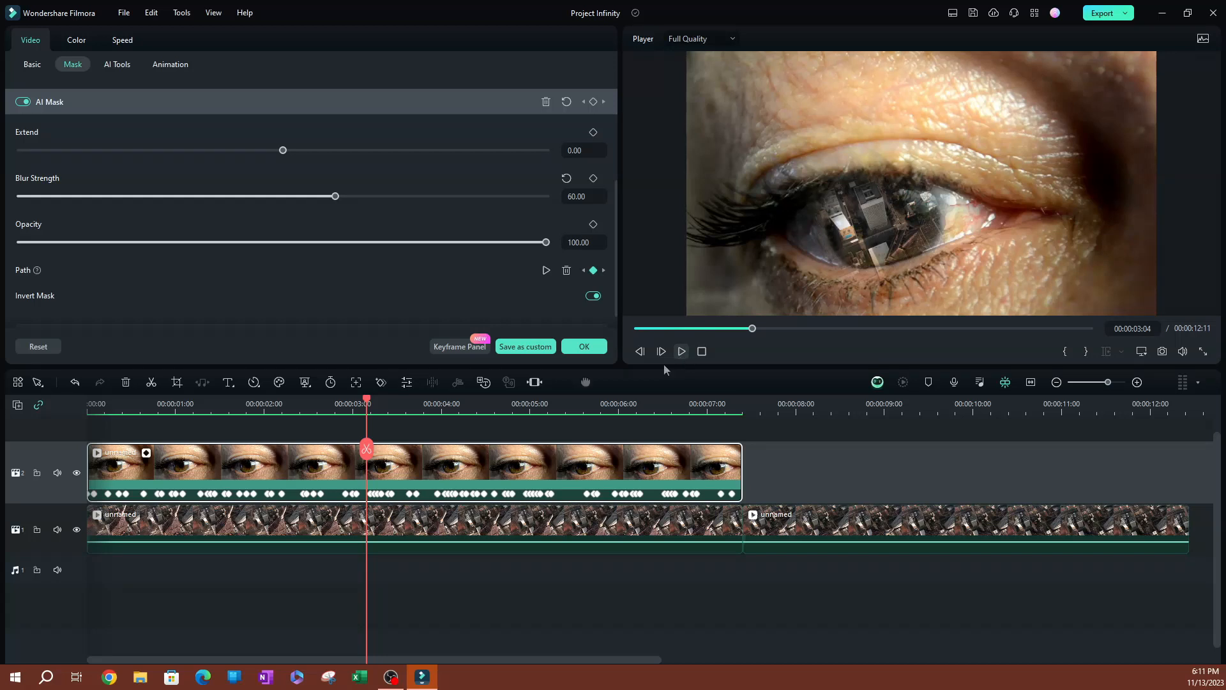
- Play the composite from the timeline start to review the softened mask edge around the iris
{"action": "left_click_drag", "start_coordinate": [368, 400], "coordinate": [356, 401]}
{"action": "key", "text": "Home"}
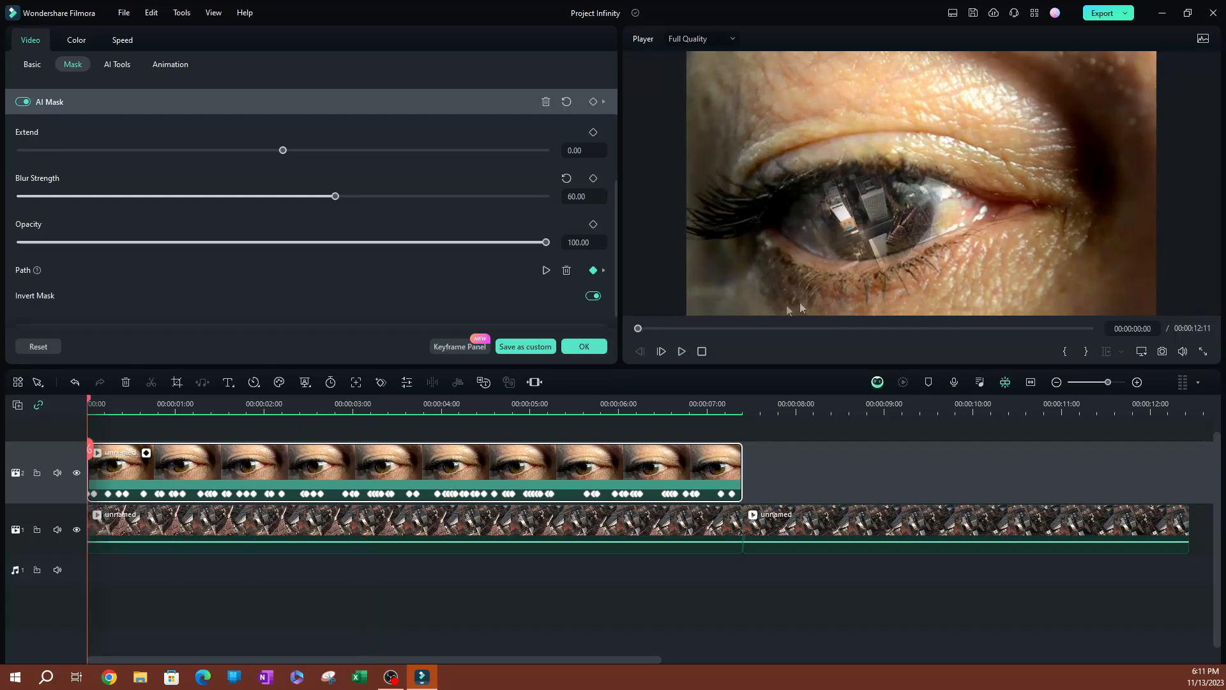
{"action": "left_click", "coordinate": [683, 350]}
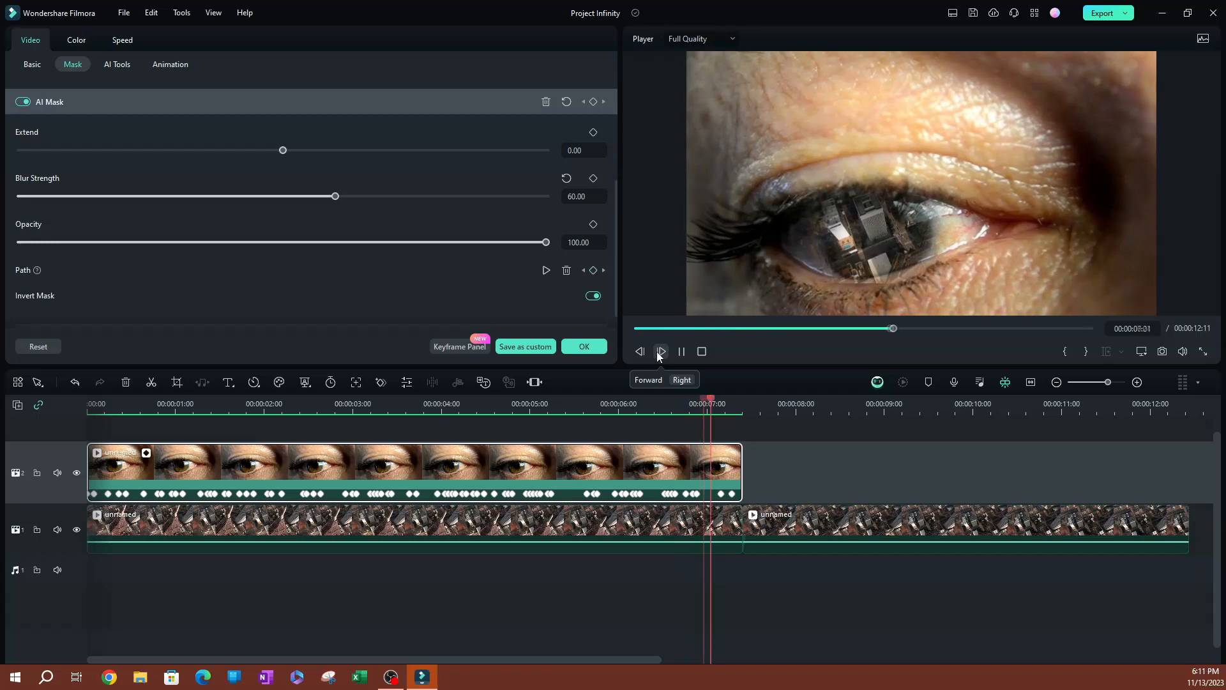
- Close the eye clip's AI mask settings and split both the eye clip and the city clip beneath it at 00:00:06:24
{"action": "key", "text": "space"}
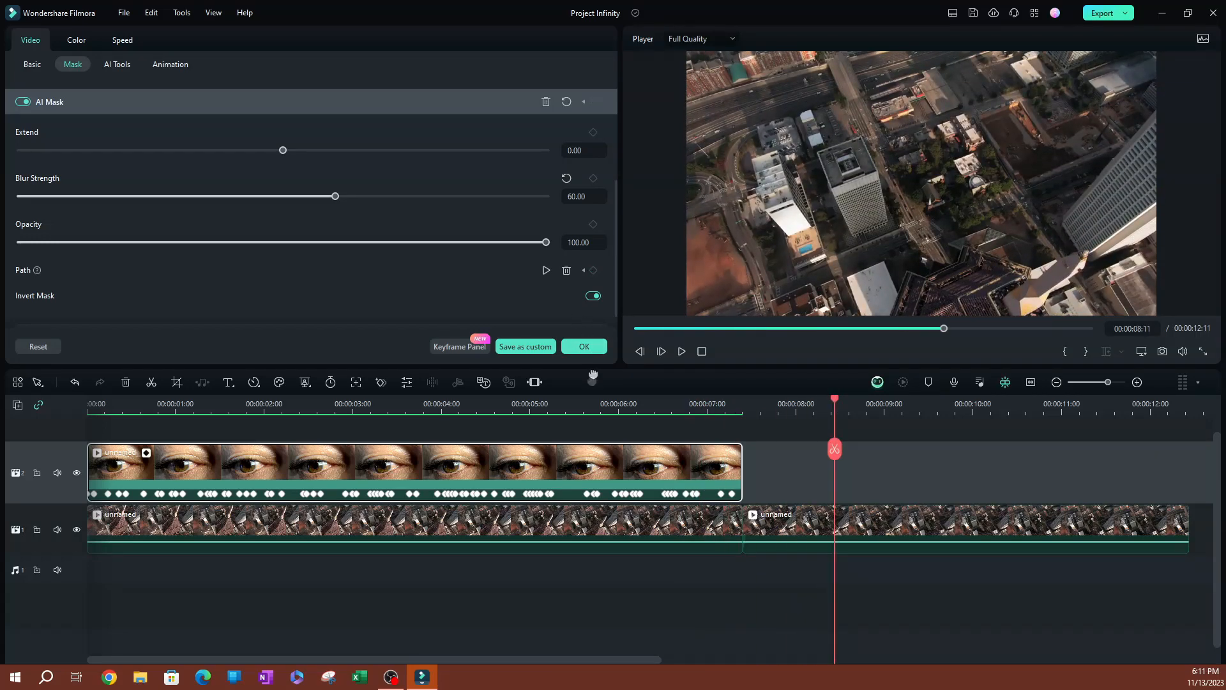
{"action": "left_click", "coordinate": [596, 351]}
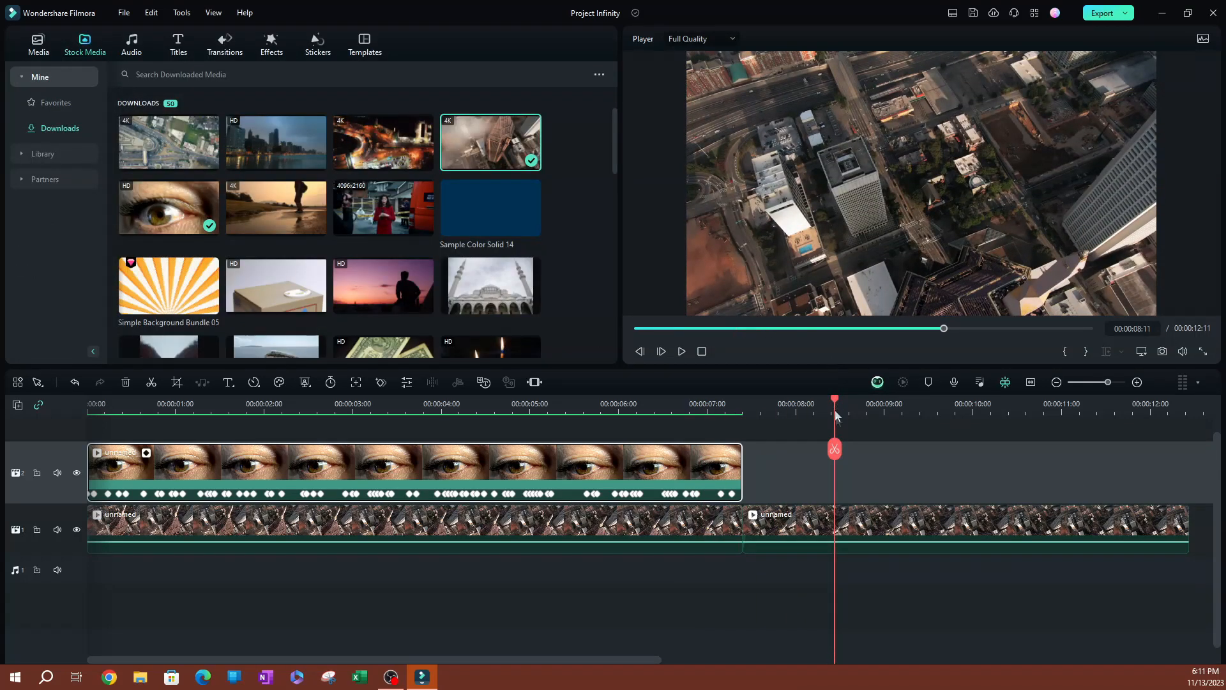
{"action": "left_click_drag", "start_coordinate": [835, 400], "coordinate": [693, 403]}
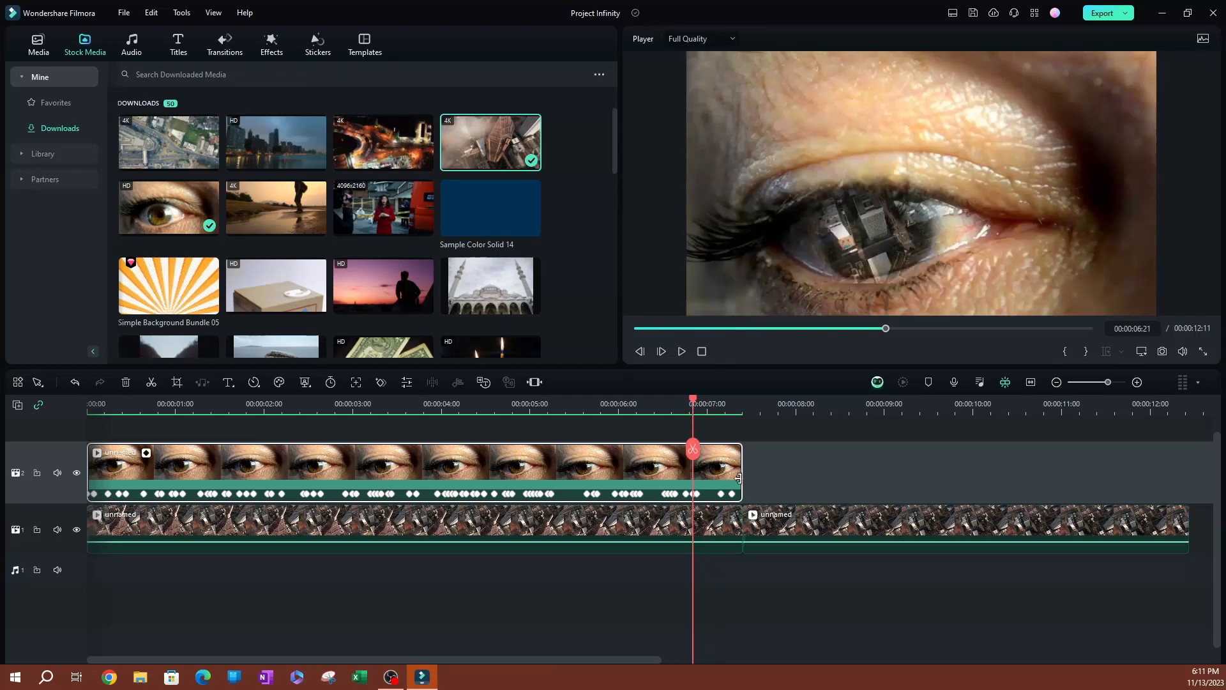
{"action": "left_click", "coordinate": [741, 538]}
{"action": "left_click", "coordinate": [709, 470]}
{"action": "left_click", "coordinate": [841, 411]}
{"action": "left_click_drag", "start_coordinate": [841, 412], "coordinate": [702, 416]}
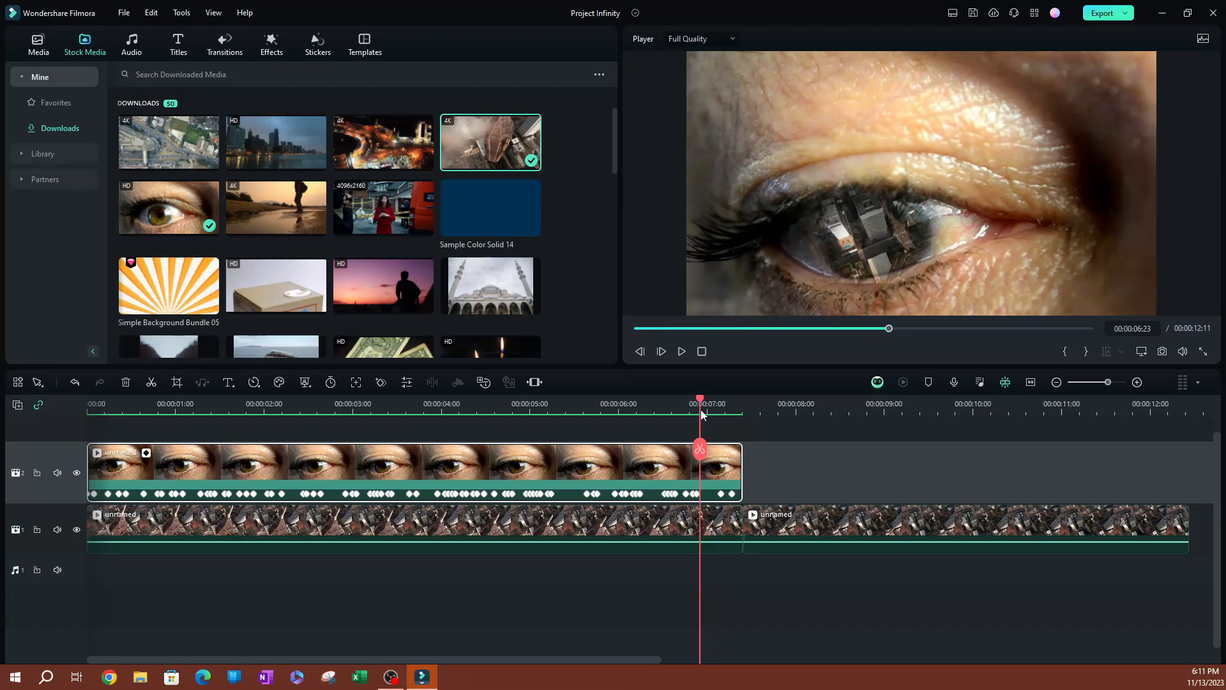
{"action": "left_click", "coordinate": [704, 415]}
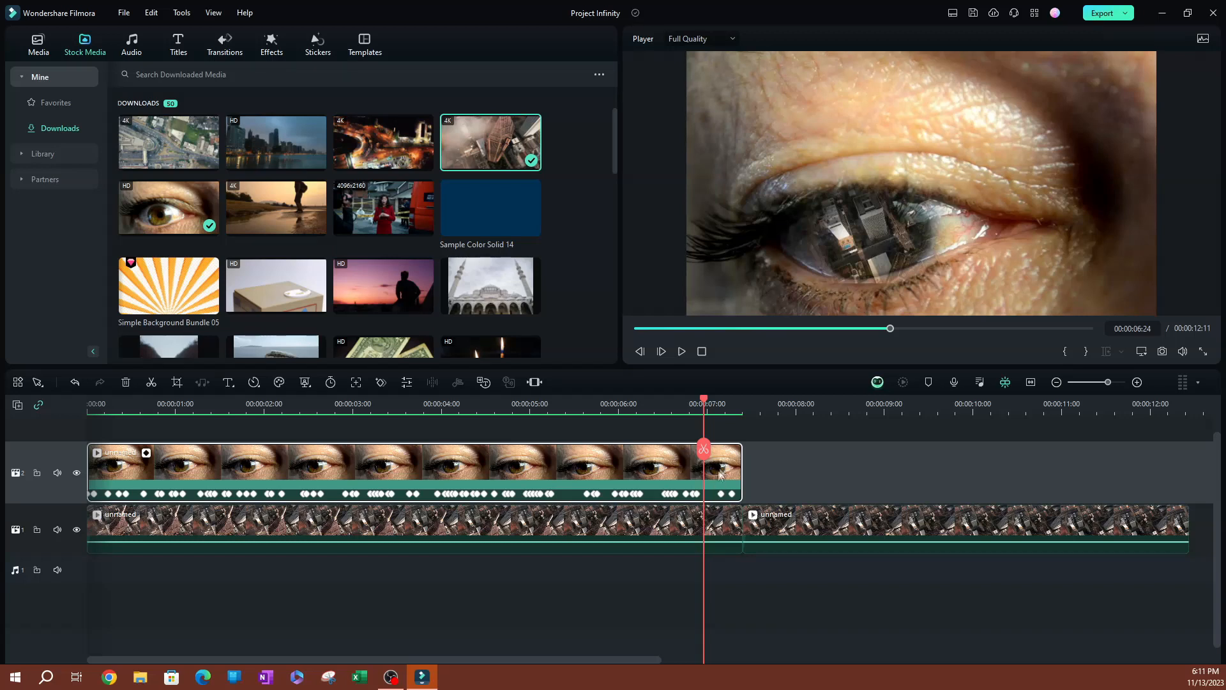
{"action": "left_click", "coordinate": [669, 534]}
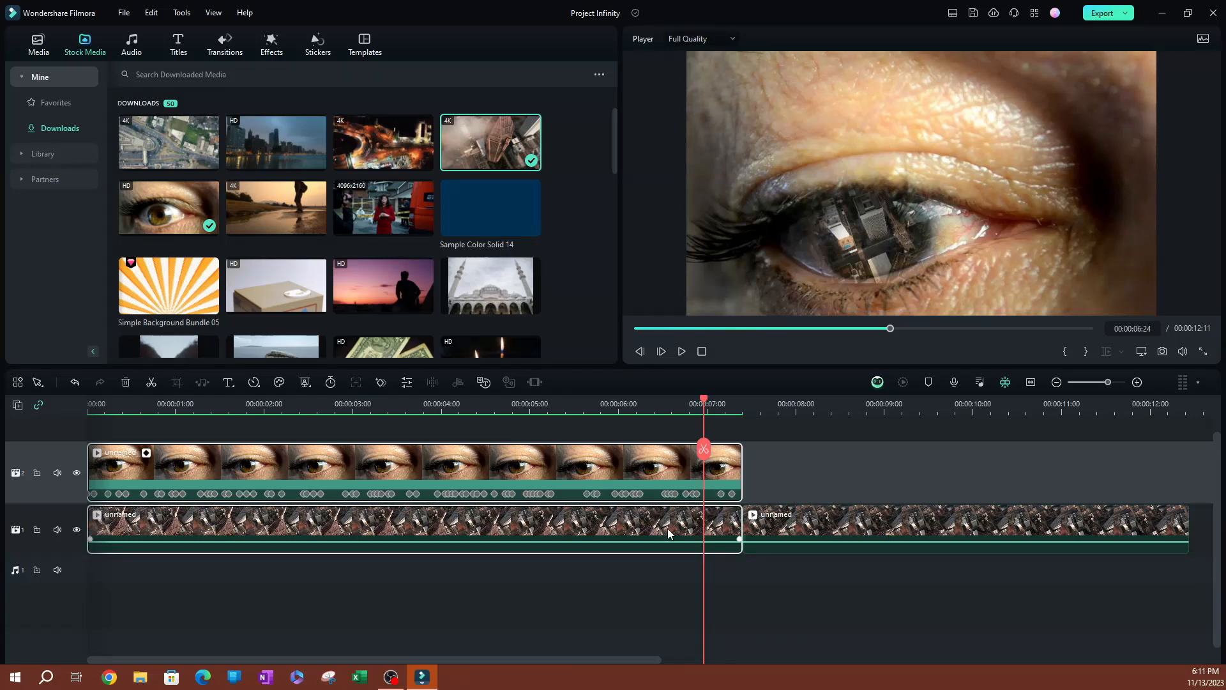
{"action": "left_click", "coordinate": [703, 449]}
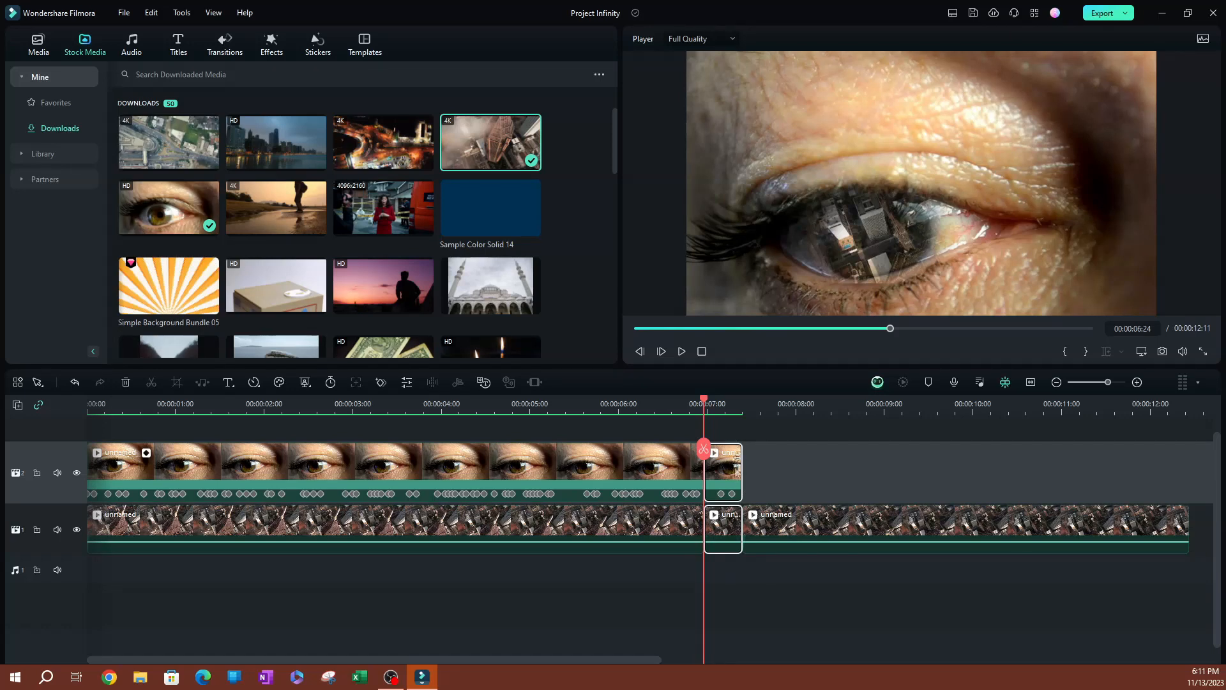
- Check the short end pieces of both split clips and preview the Warp Zoom 3 transition from the Zoom category
{"action": "left_click_drag", "start_coordinate": [707, 404], "coordinate": [718, 403]}
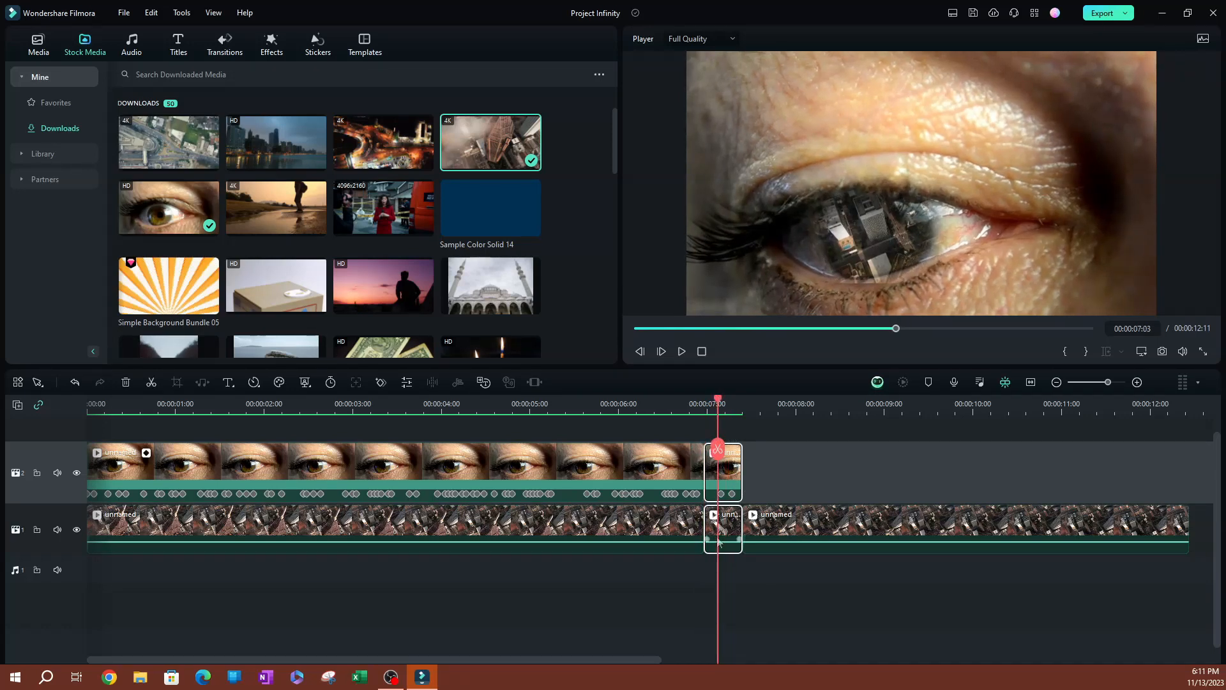
{"action": "left_click", "coordinate": [739, 520]}
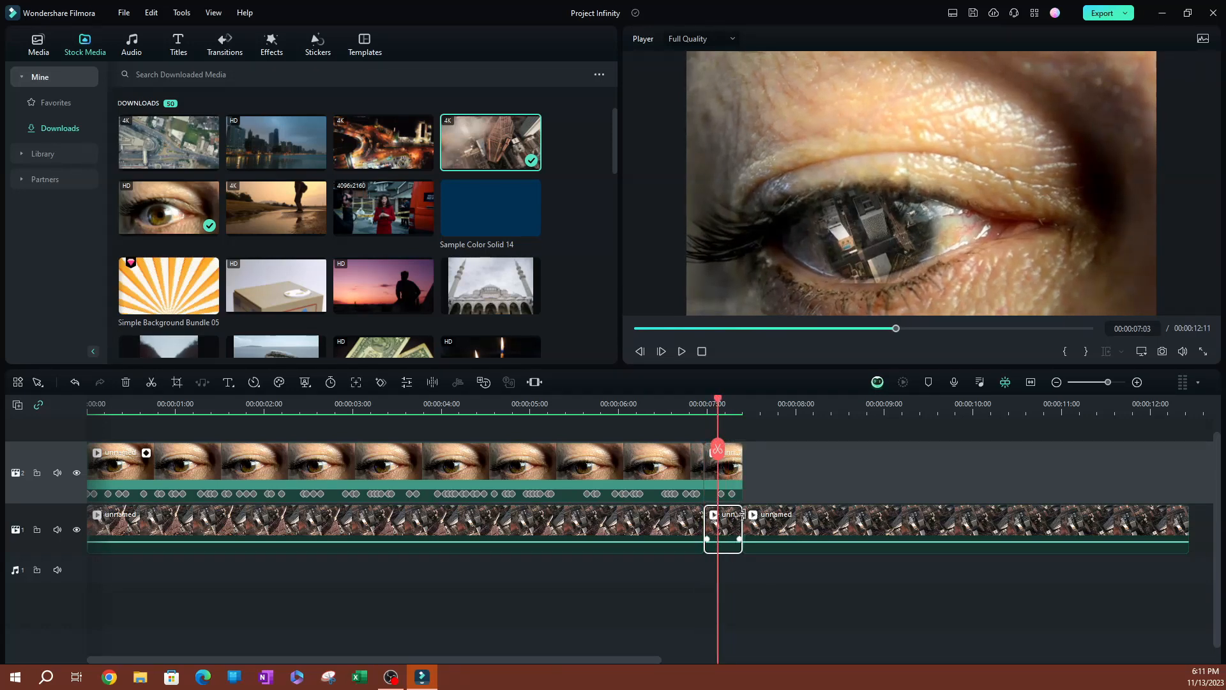
{"action": "left_click", "coordinate": [733, 469]}
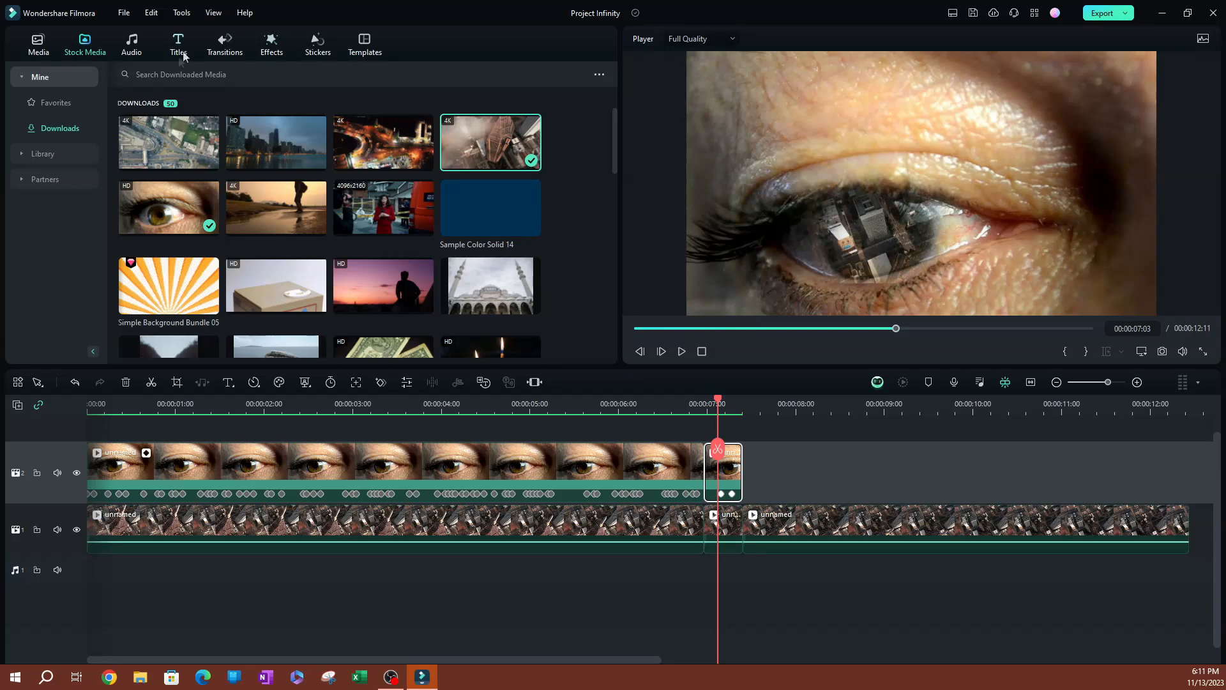
{"action": "left_click", "coordinate": [217, 48]}
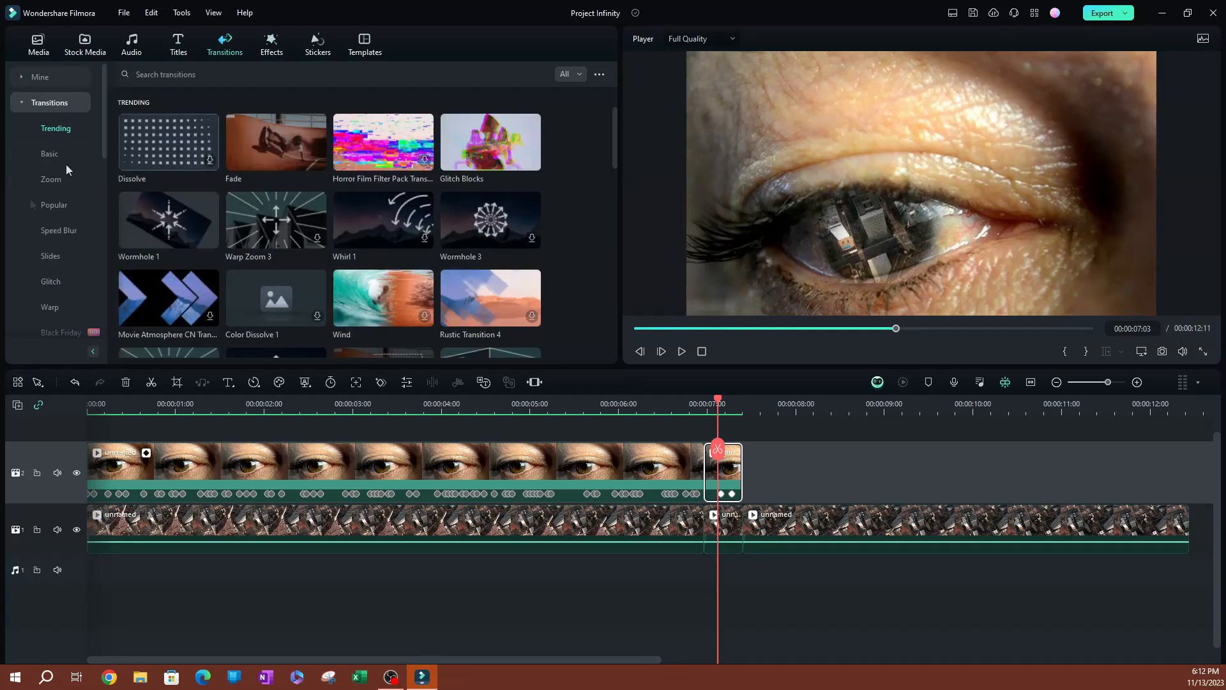
{"action": "left_click", "coordinate": [45, 179]}
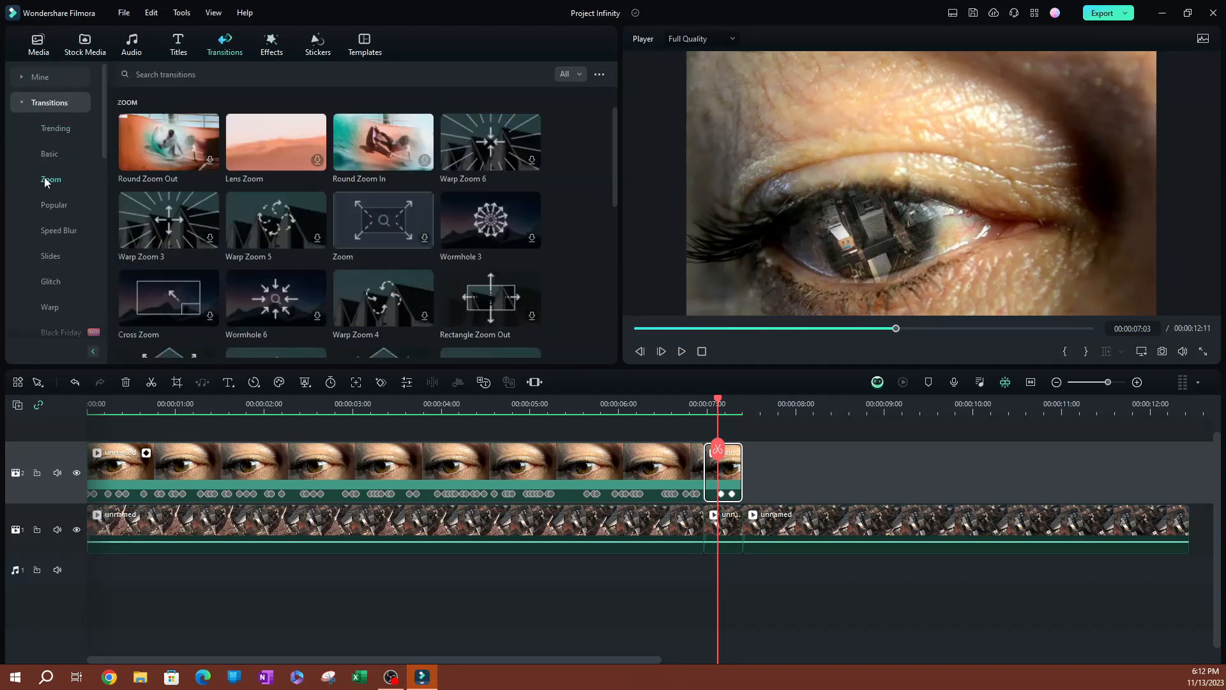
{"action": "left_click", "coordinate": [164, 232]}
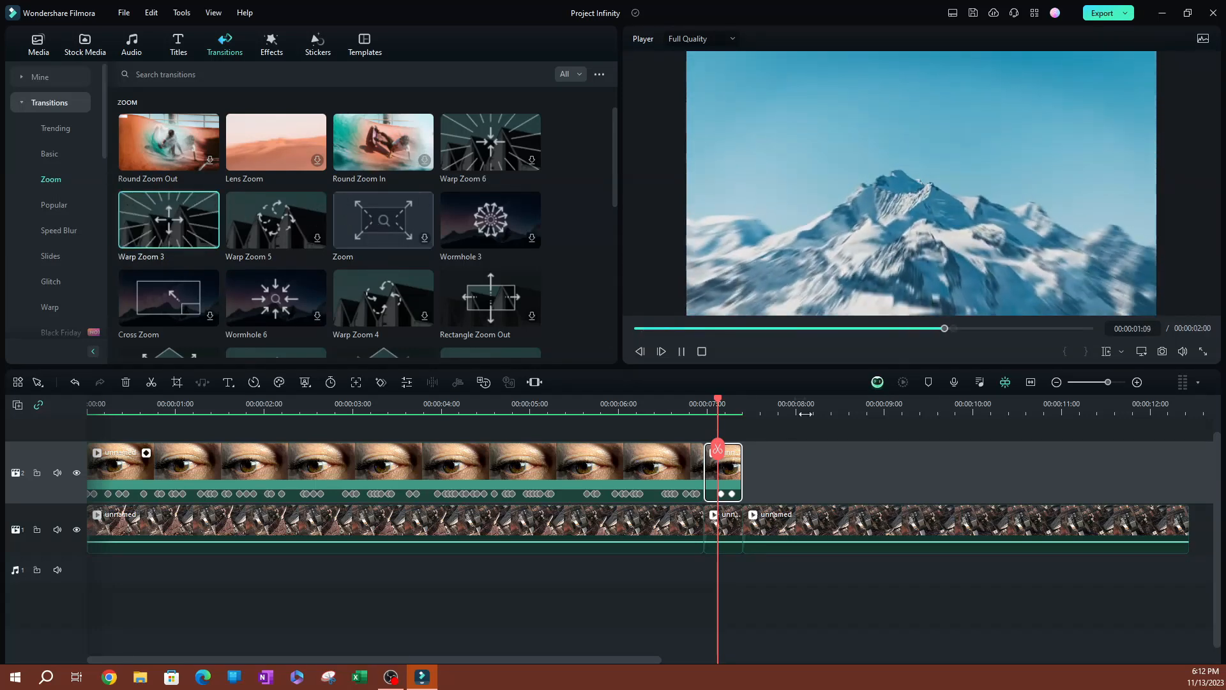
- Apply Pan & Zoom to the short end piece of the eye clip, shrinking the End frame to 149 x 84 over the pupil
{"action": "double_click", "coordinate": [731, 471]}
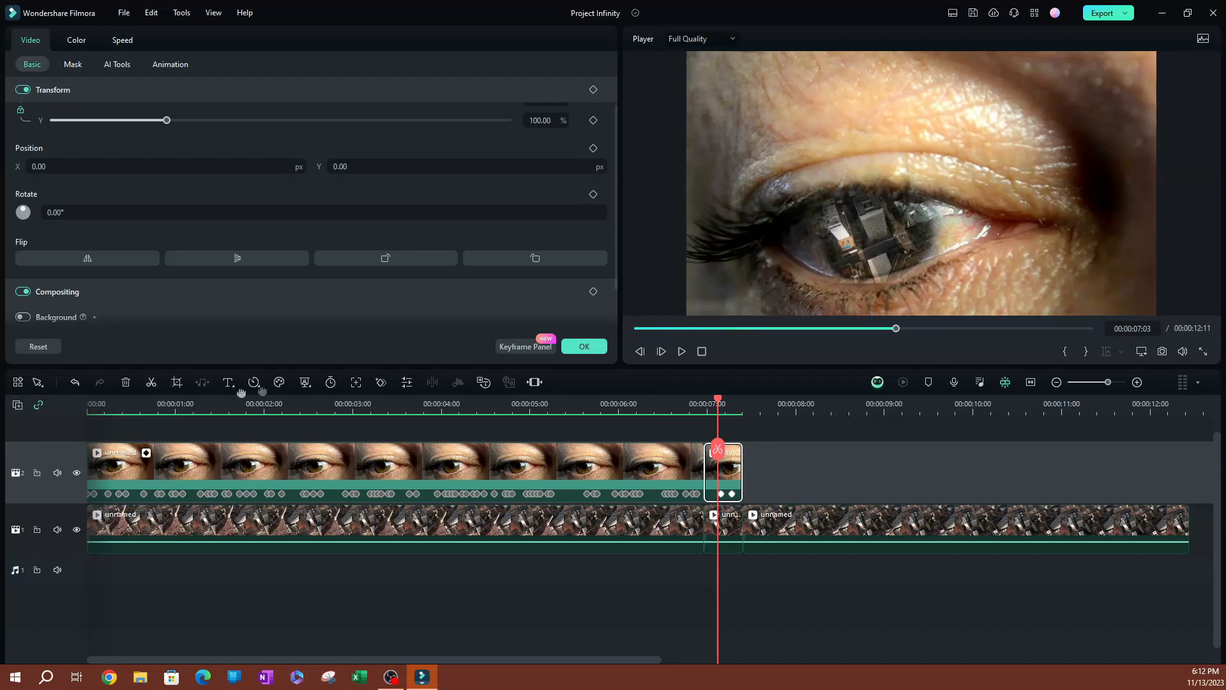
{"action": "left_click", "coordinate": [177, 383]}
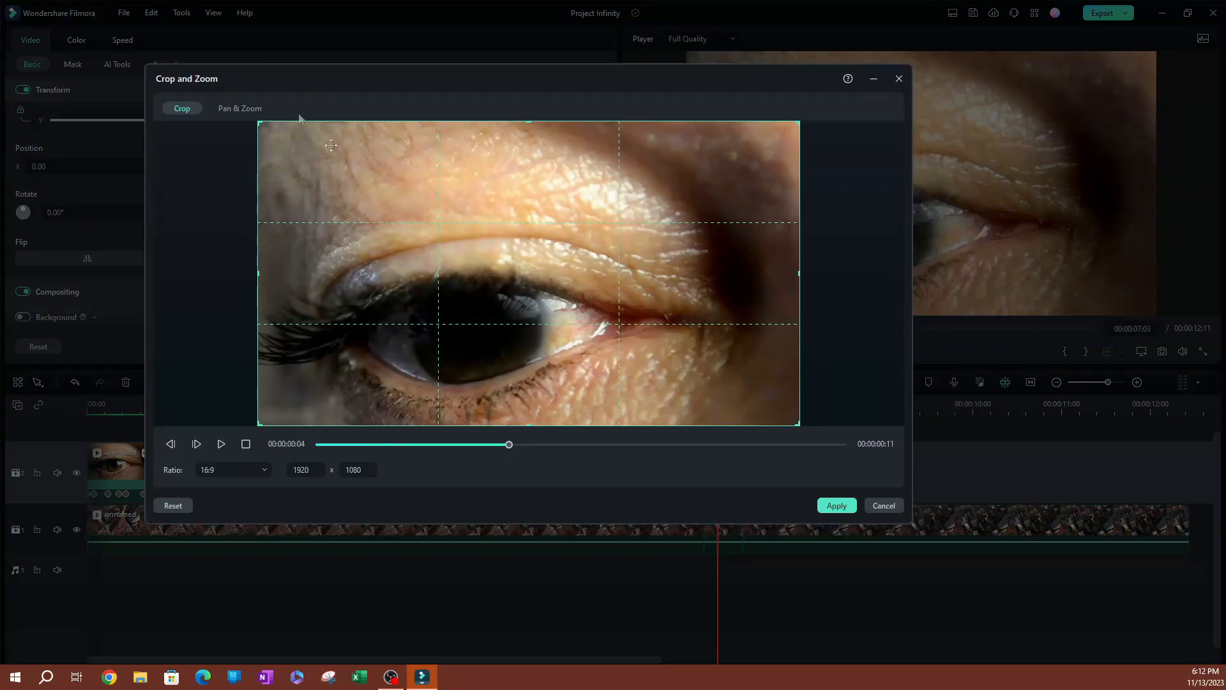
{"action": "left_click", "coordinate": [229, 108]}
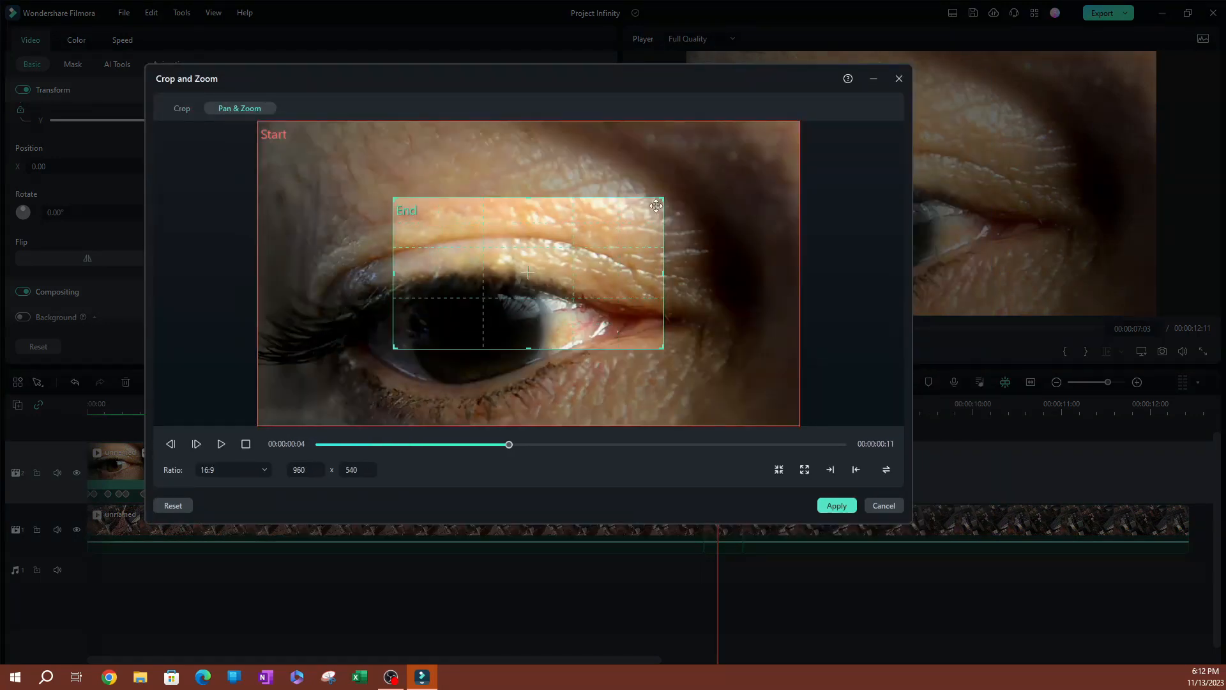
{"action": "left_click_drag", "start_coordinate": [663, 199], "coordinate": [497, 320]}
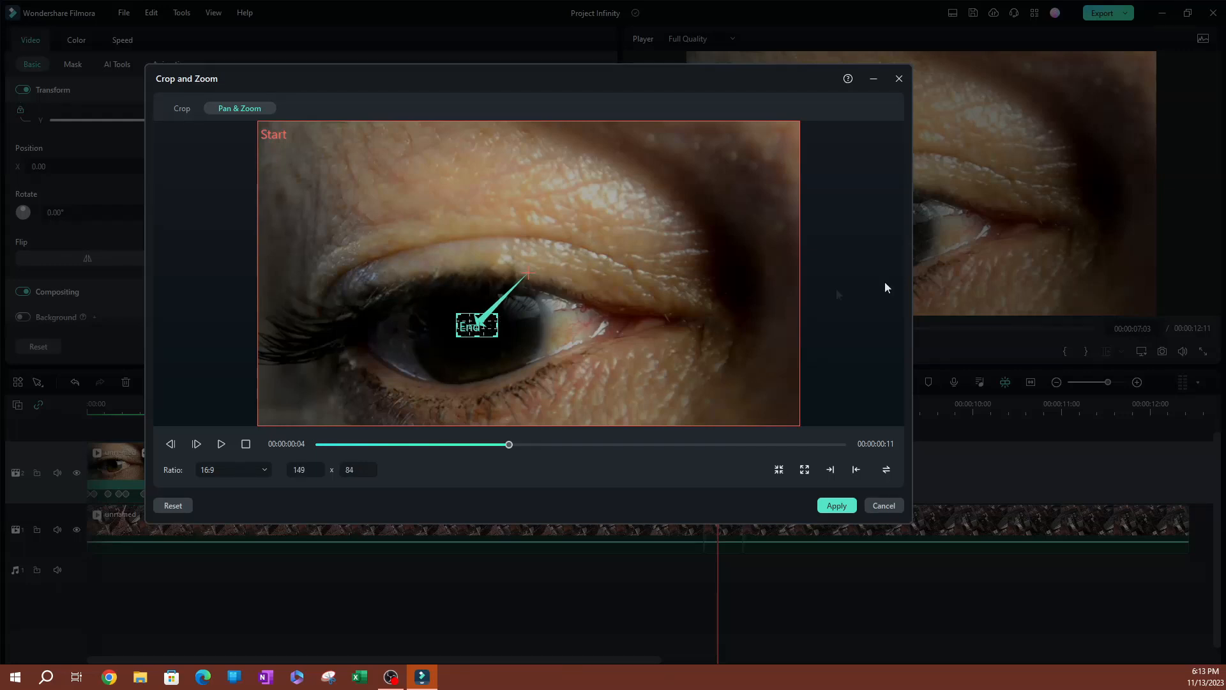
{"action": "left_click", "coordinate": [839, 505]}
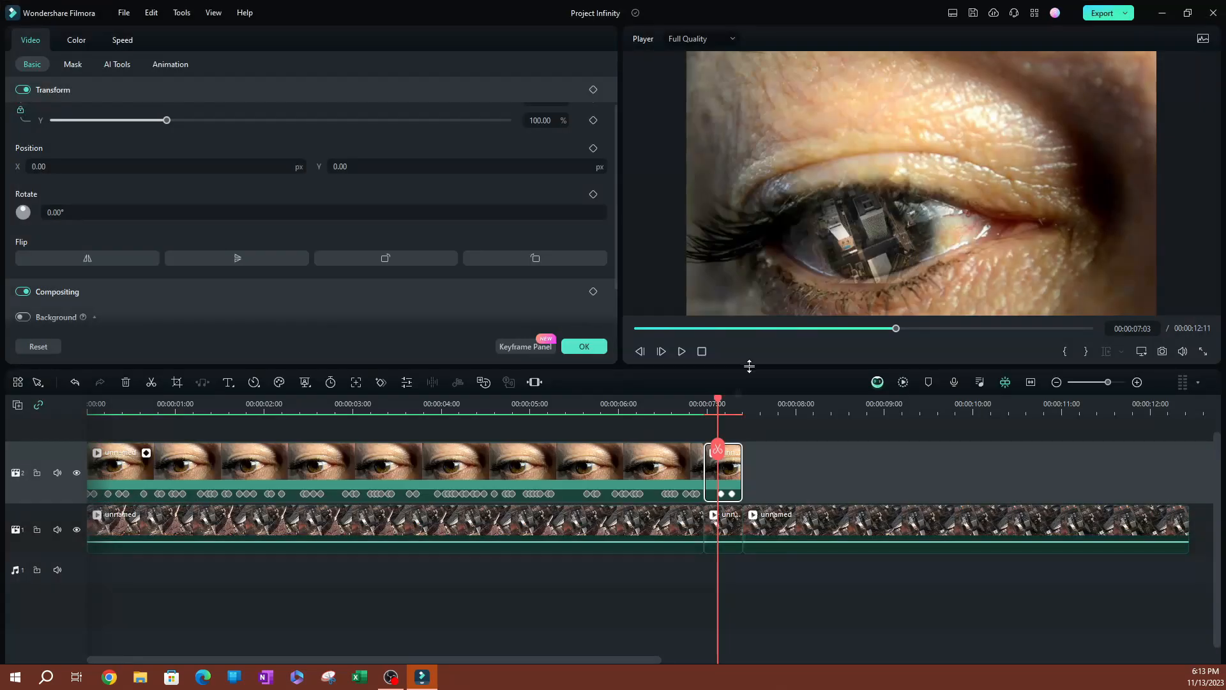
- Play the composite from 00:00:06:02 to review the zoom into the pupil
{"action": "left_click_drag", "start_coordinate": [716, 401], "coordinate": [626, 409]}
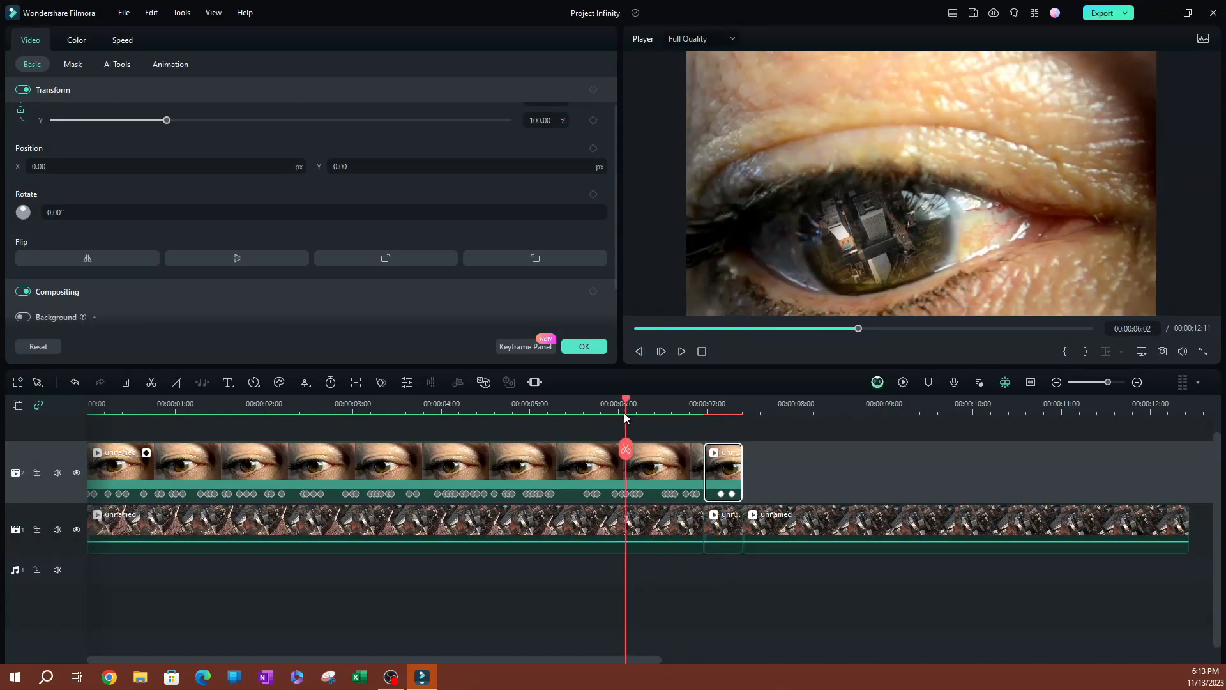
{"action": "key", "text": "space"}
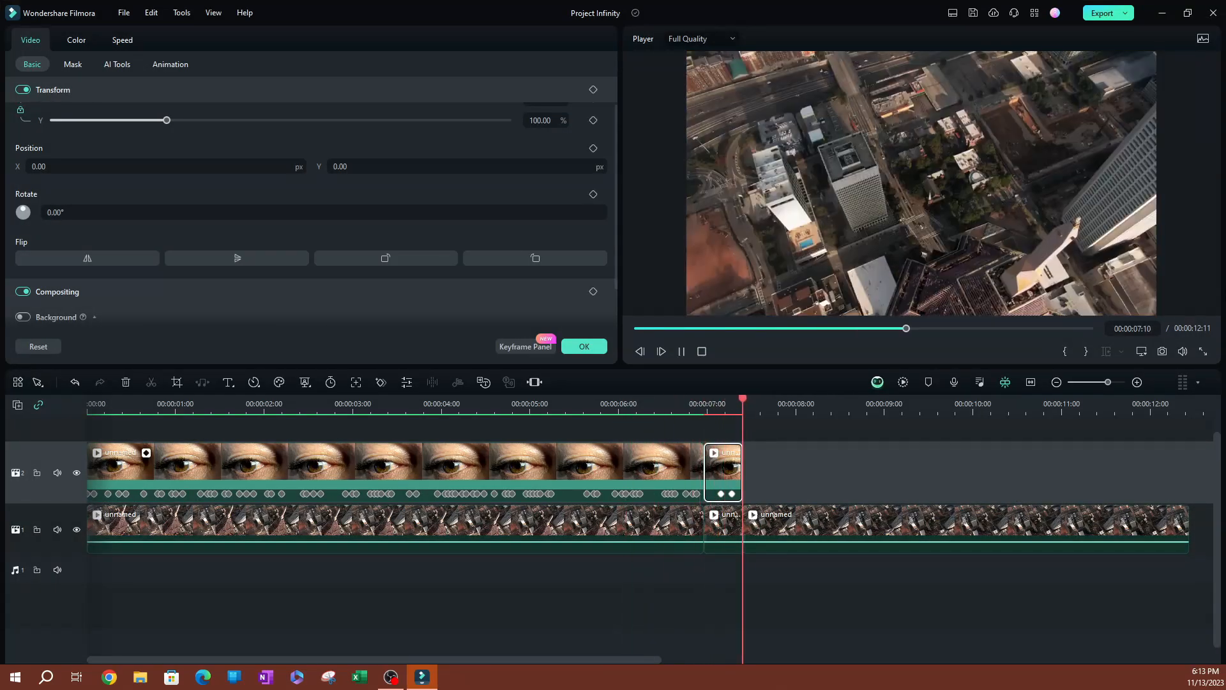